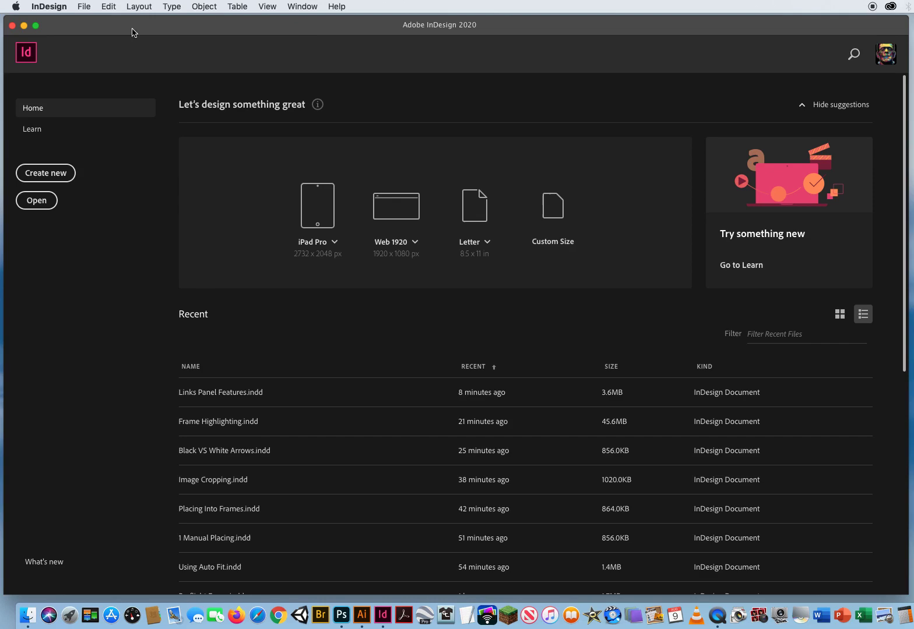
# Open TMNT Edit Links Page.indd from ID CH.4 Placing Graphics > 11 Editing In Photoshop.
pyautogui.click(84, 7)
pyautogui.click(91, 32)
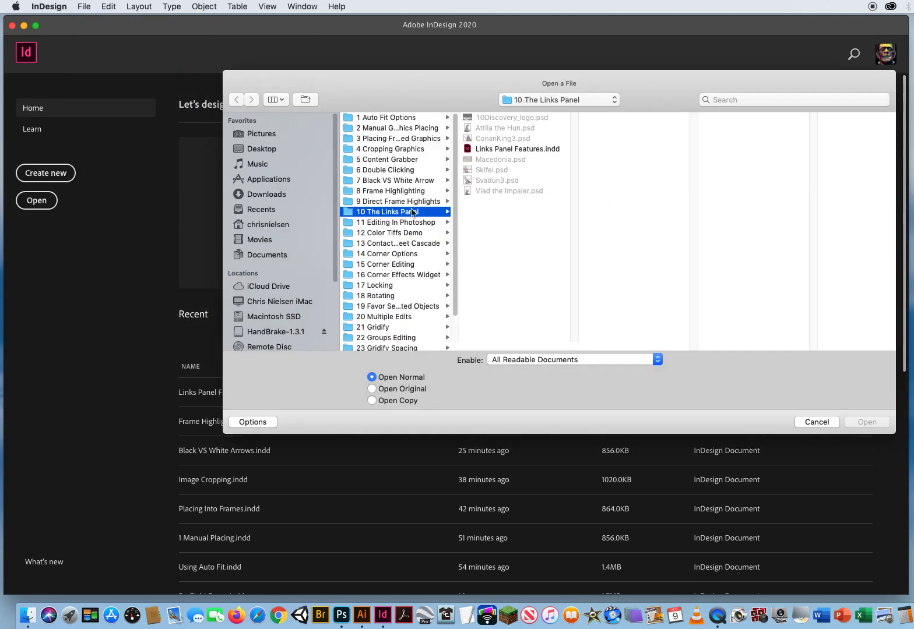
pyautogui.click(533, 99)
pyautogui.click(534, 112)
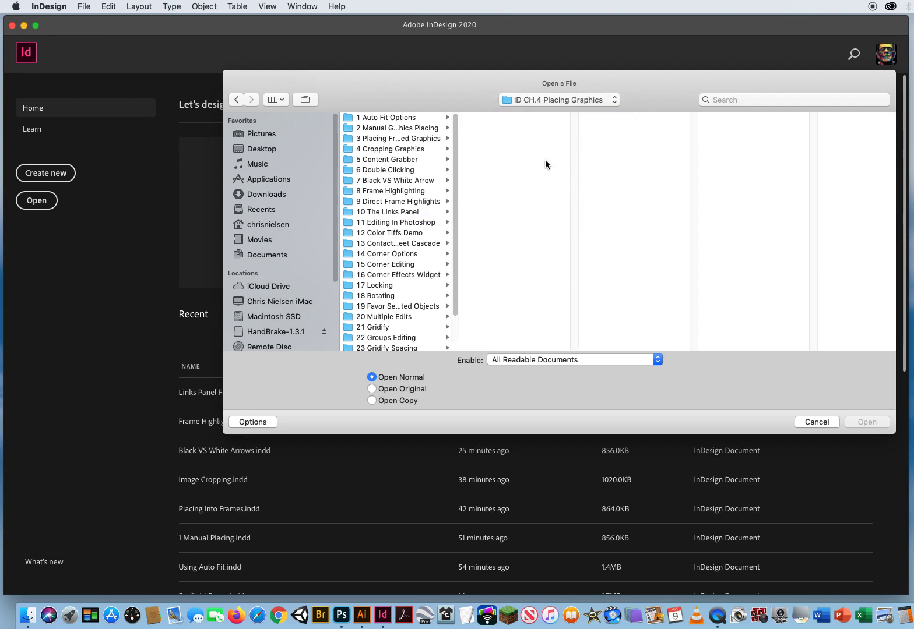
pyautogui.click(380, 223)
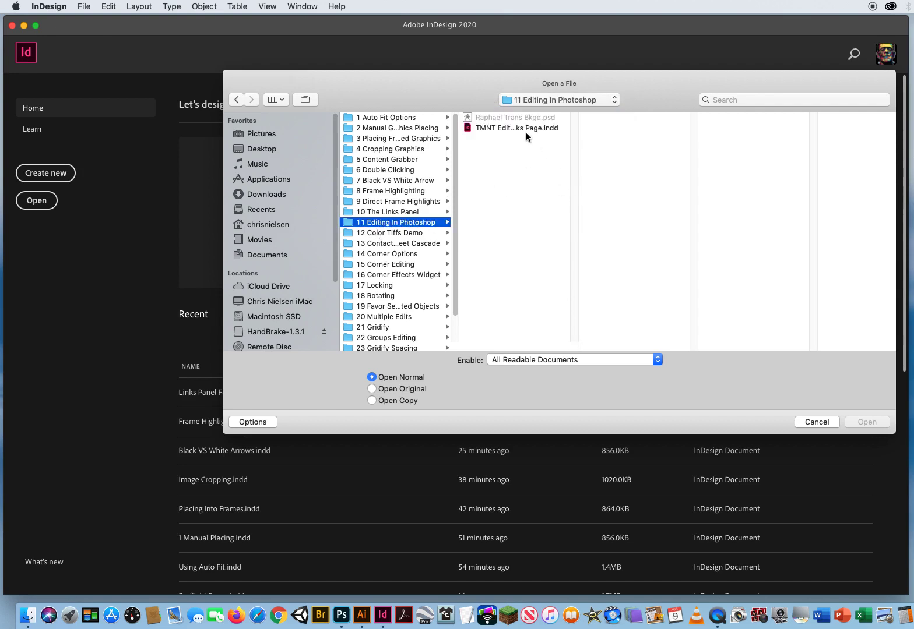
pyautogui.click(525, 129)
pyautogui.click(860, 422)
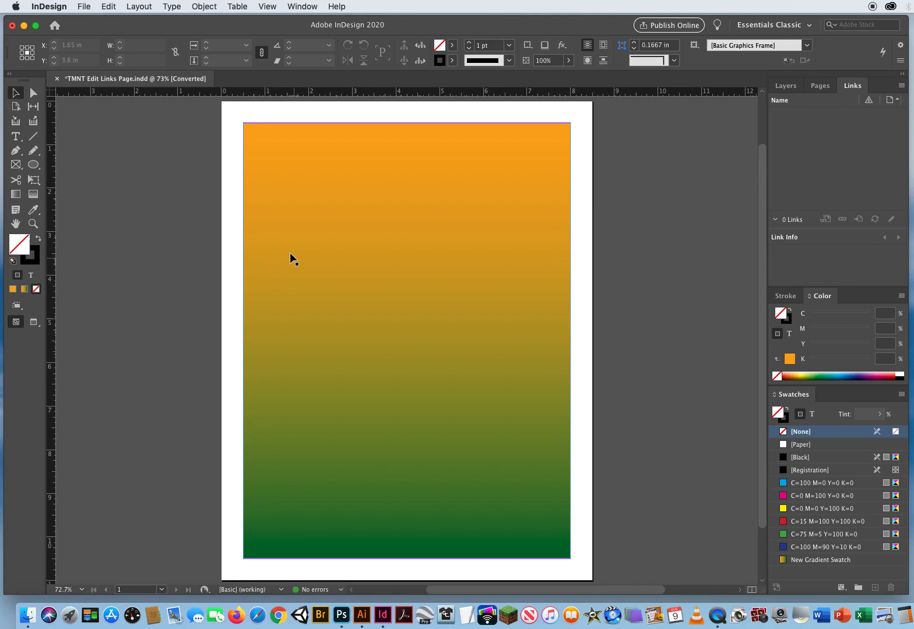
pyautogui.click(290, 164)
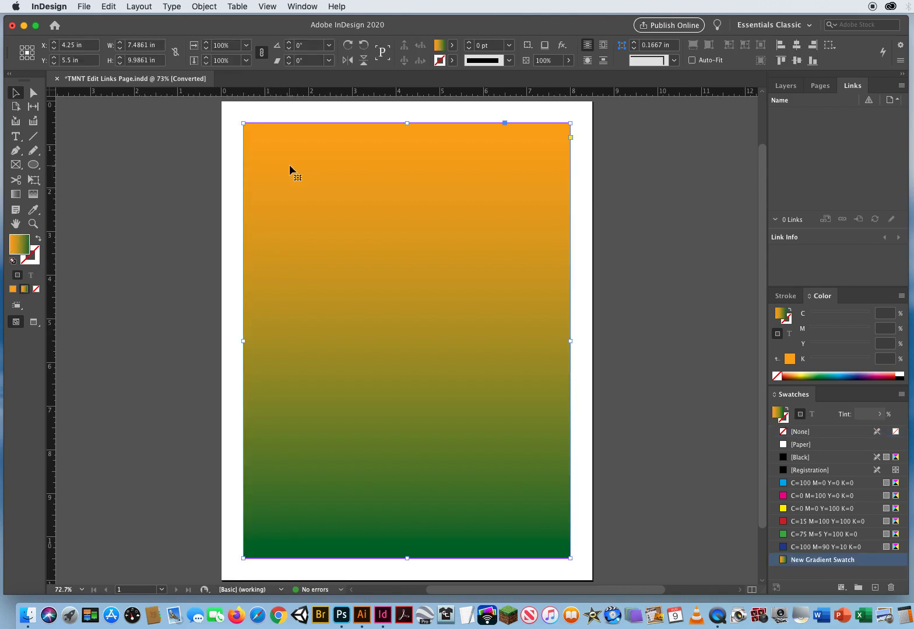
pyautogui.click(140, 227)
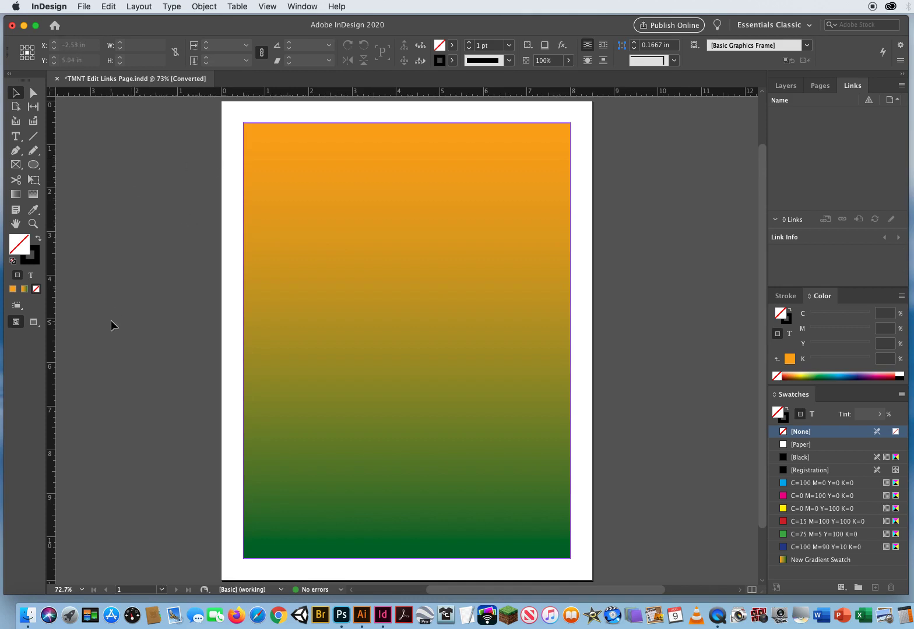
# Place Raphael Trans Bkgd.psd into the orange-to-green gradient frame.
pyautogui.press('super+d')
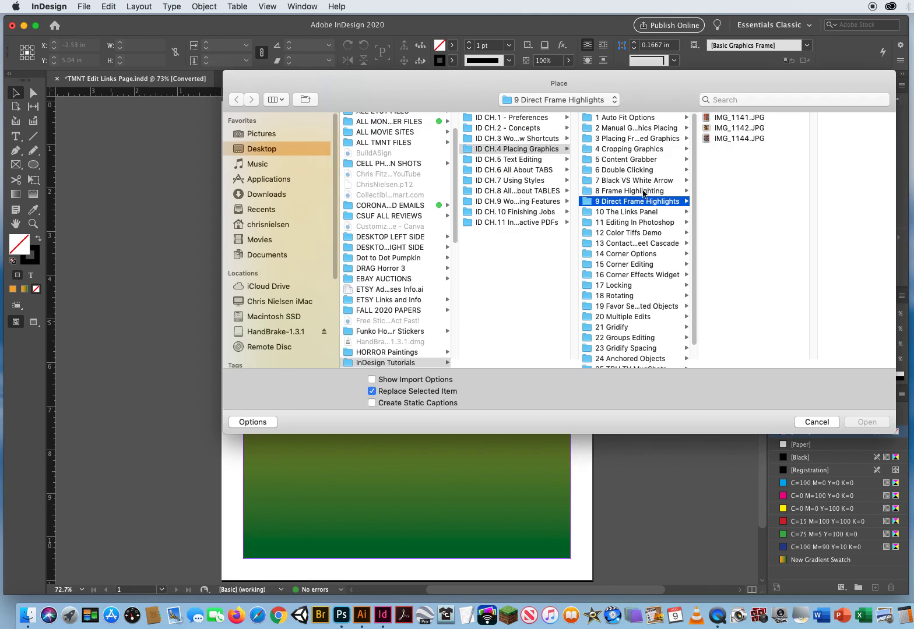
pyautogui.click(618, 224)
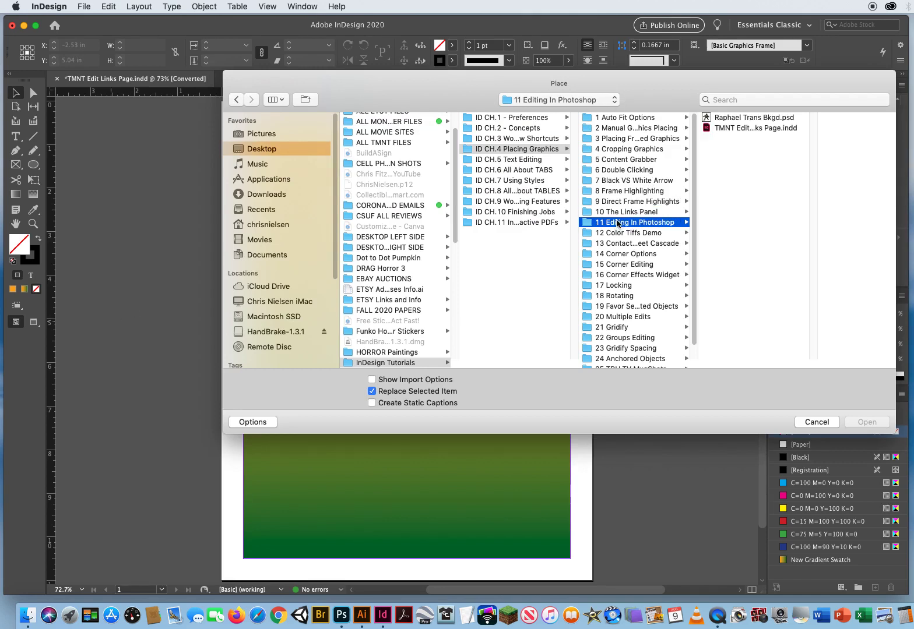
pyautogui.click(730, 118)
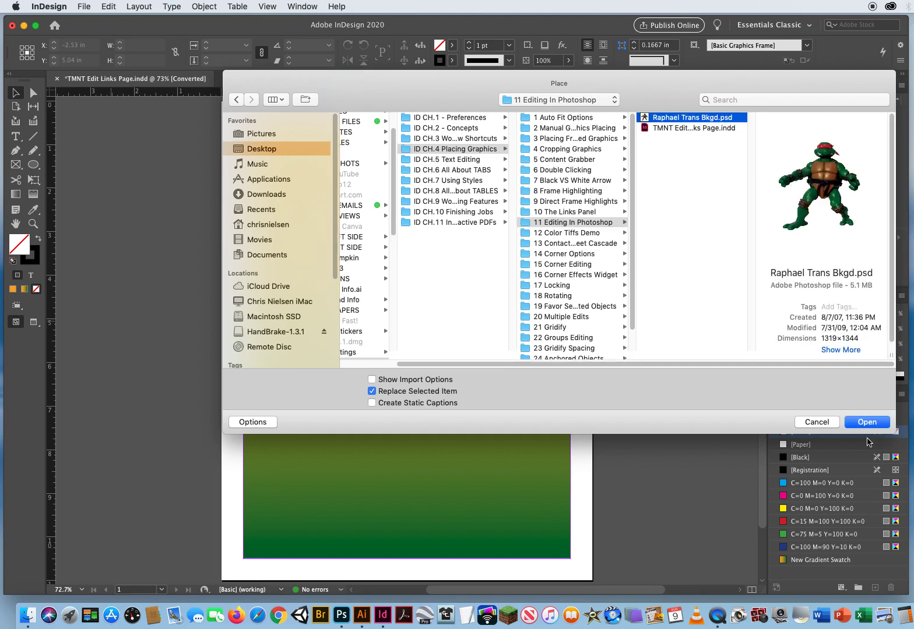
pyautogui.click(867, 422)
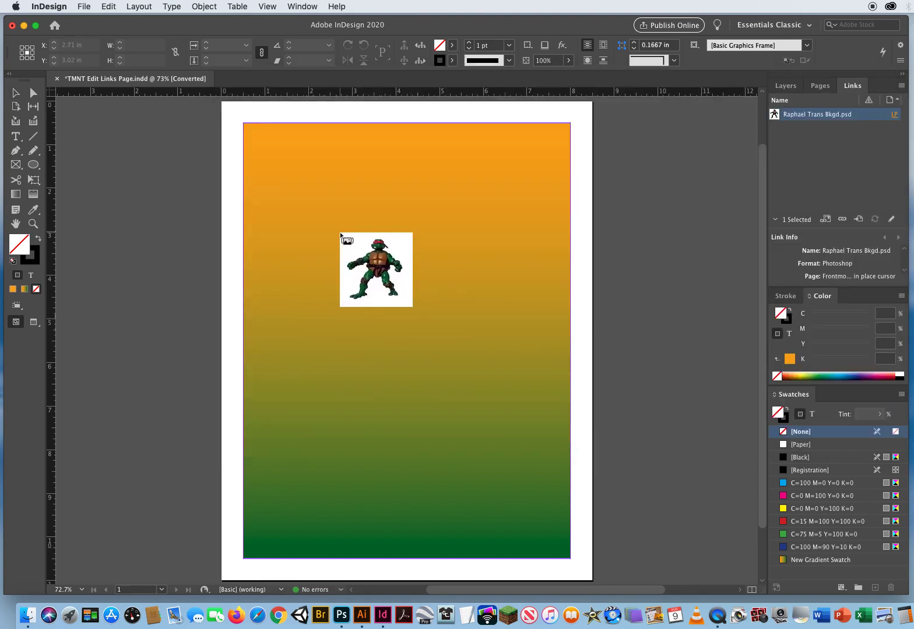
pyautogui.click(340, 232)
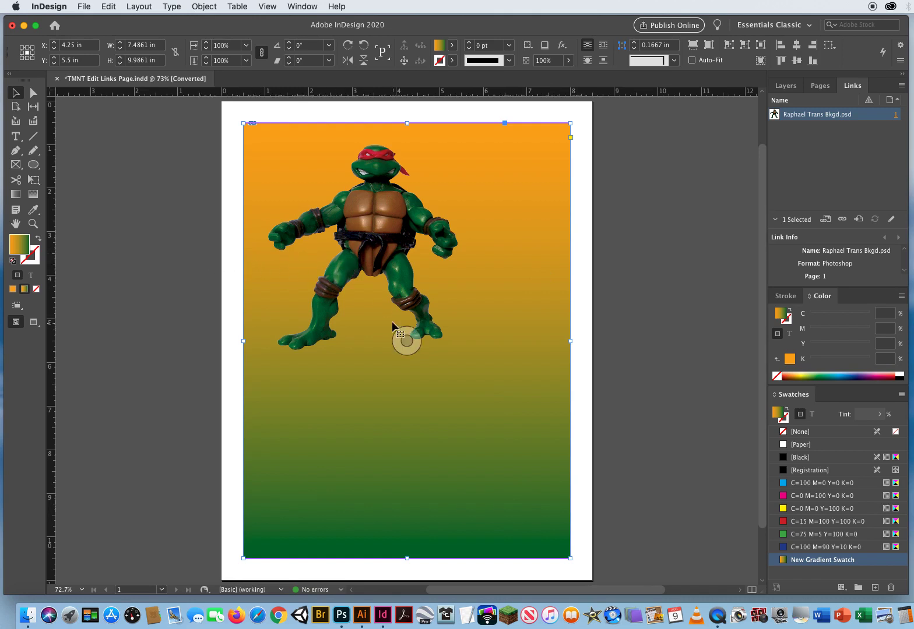
# Shift the turtle image up-left inside the frame, then delete it.
pyautogui.click(407, 341)
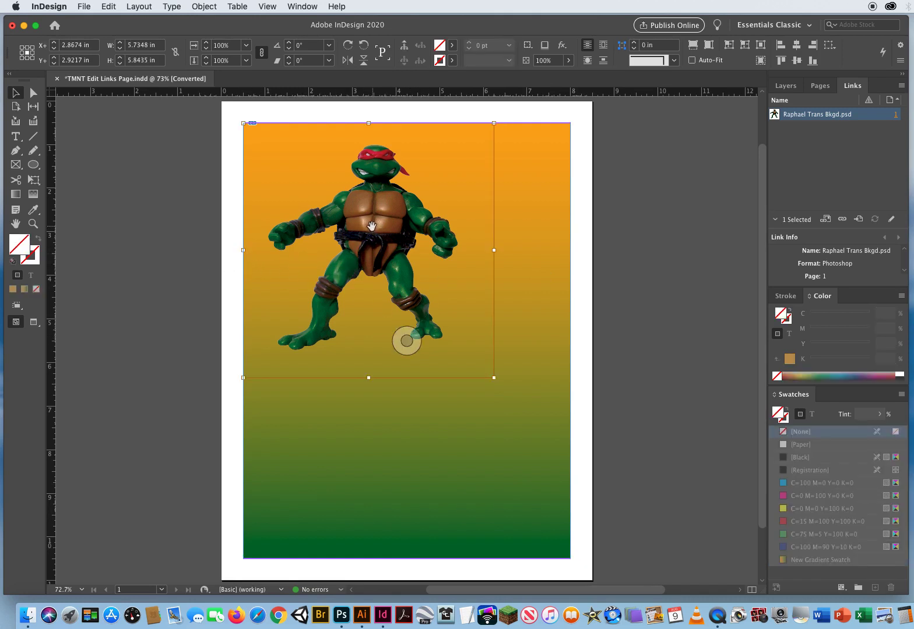
pyautogui.moveTo(373, 227); pyautogui.dragTo(273, 277)
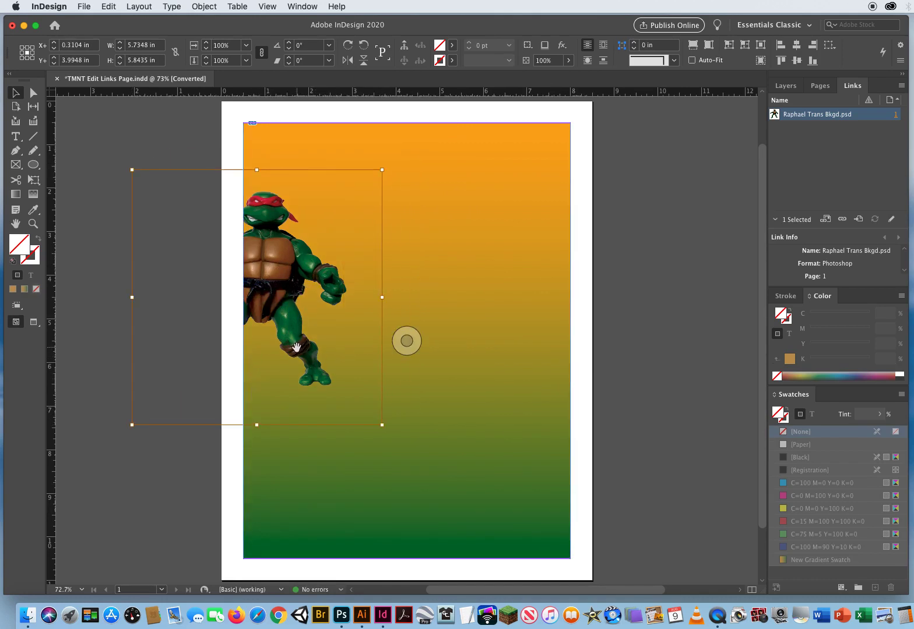
pyautogui.press('Delete')
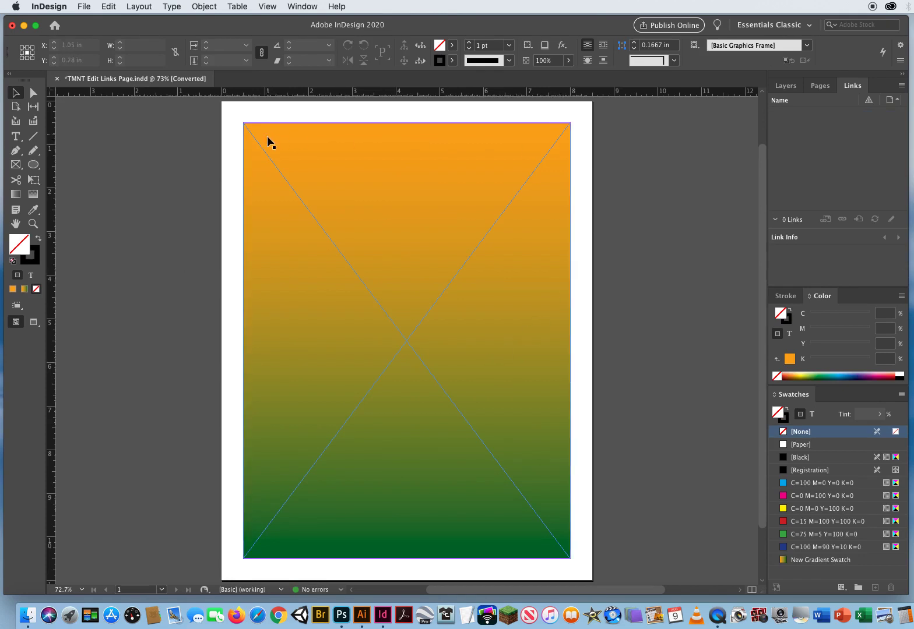
# Lock Layer 1 and rename it Gradient Bkgd.
pyautogui.click(785, 87)
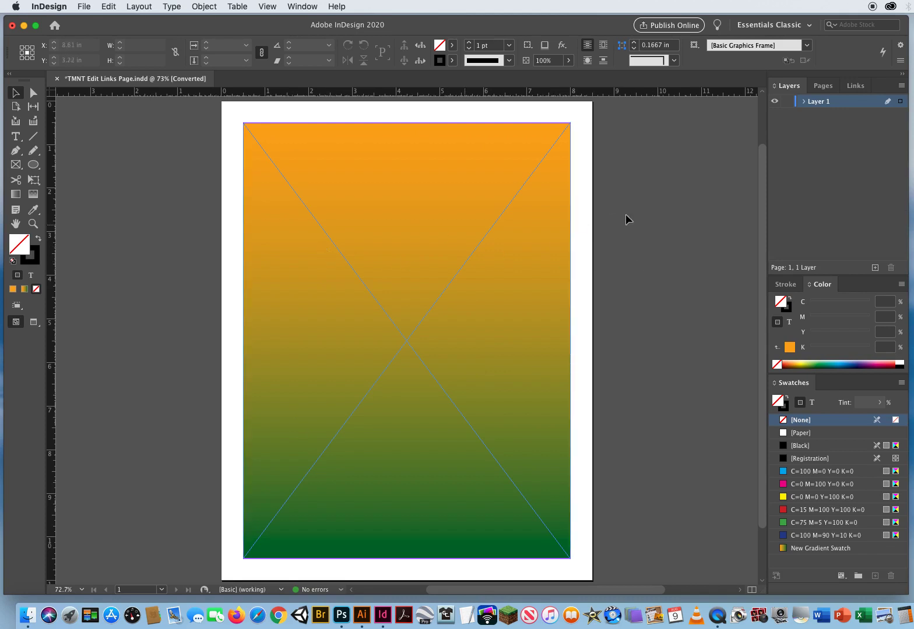
pyautogui.click(790, 102)
pyautogui.doubleClick(816, 102)
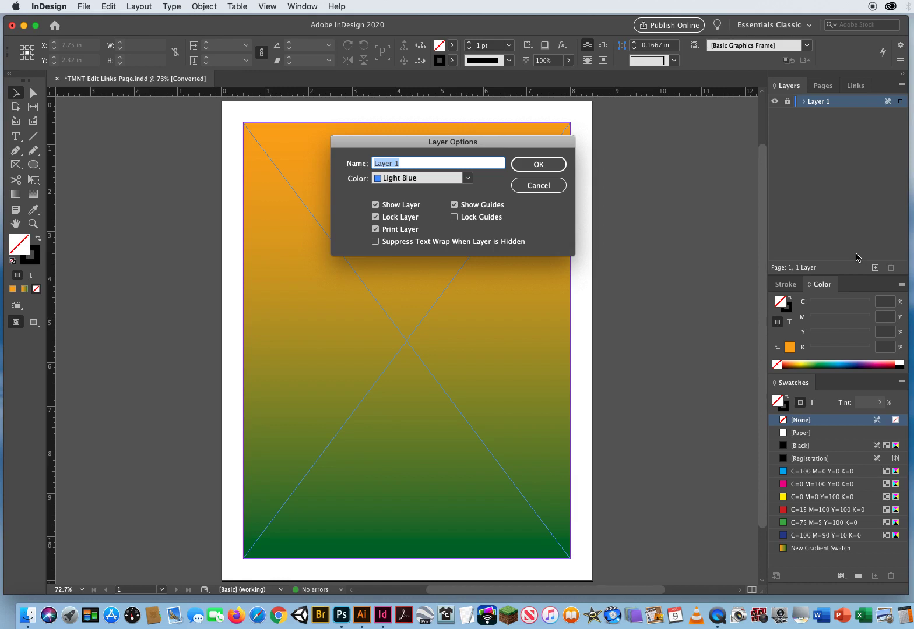
pyautogui.write('Gradient Bkgd')
pyautogui.click(528, 164)
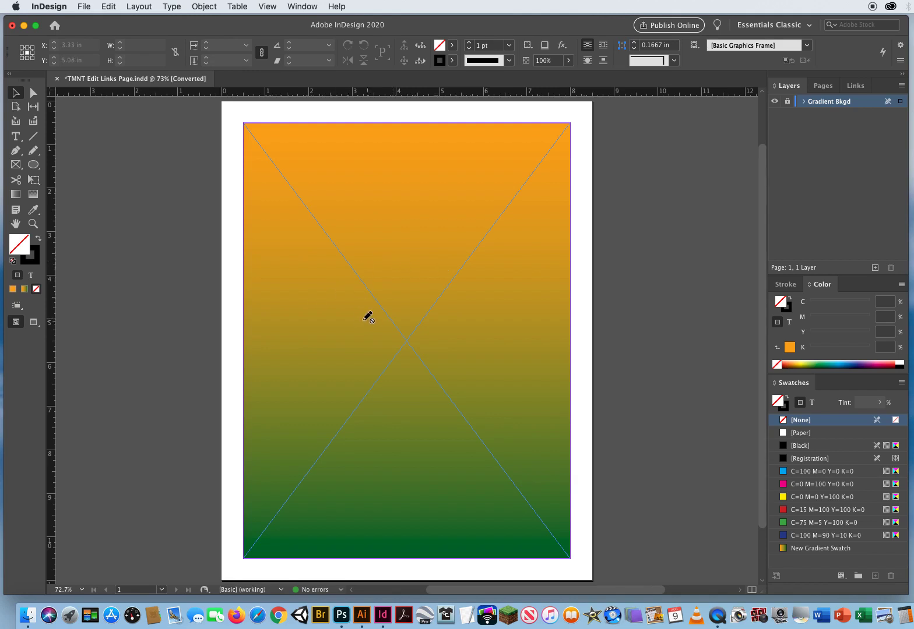
# Add a new layer above it named My Photo.
pyautogui.click(875, 268)
pyautogui.doubleClick(821, 103)
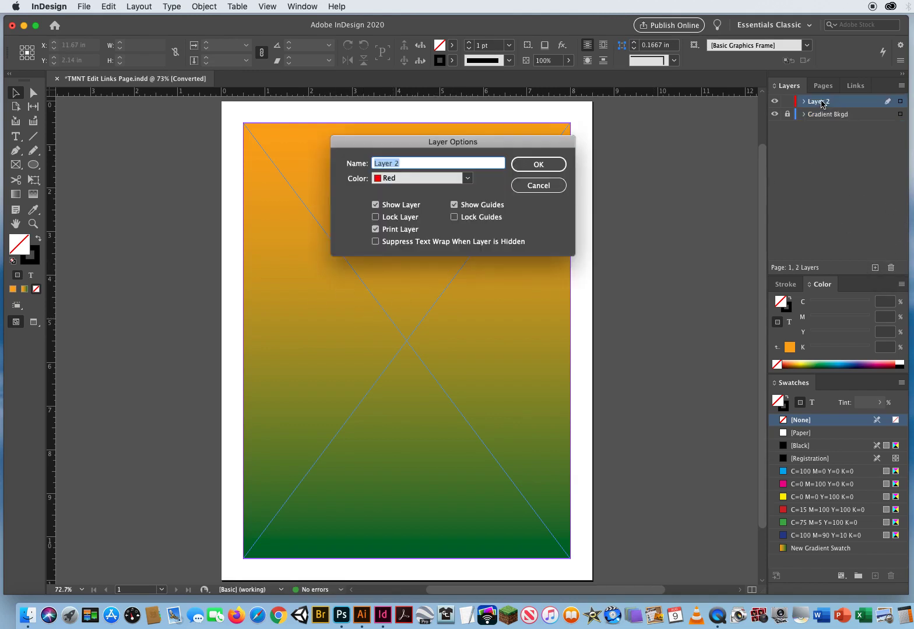
pyautogui.write('My Photo')
pyautogui.press('Return')
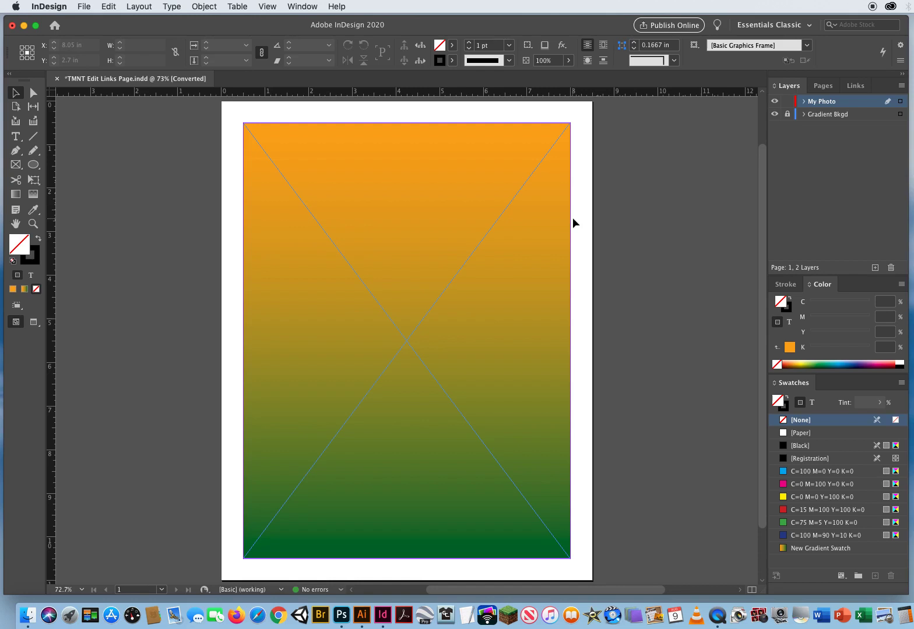
# Place Raphael Trans Bkgd.psd at full size on My Photo and drag it to the page centre.
pyautogui.press('super+d')
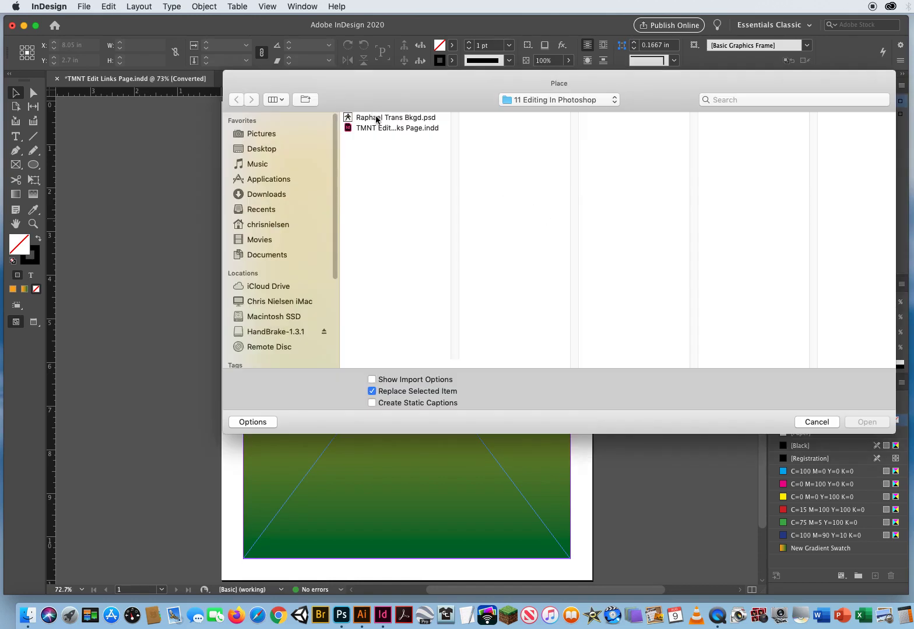
pyautogui.click(378, 118)
pyautogui.click(866, 422)
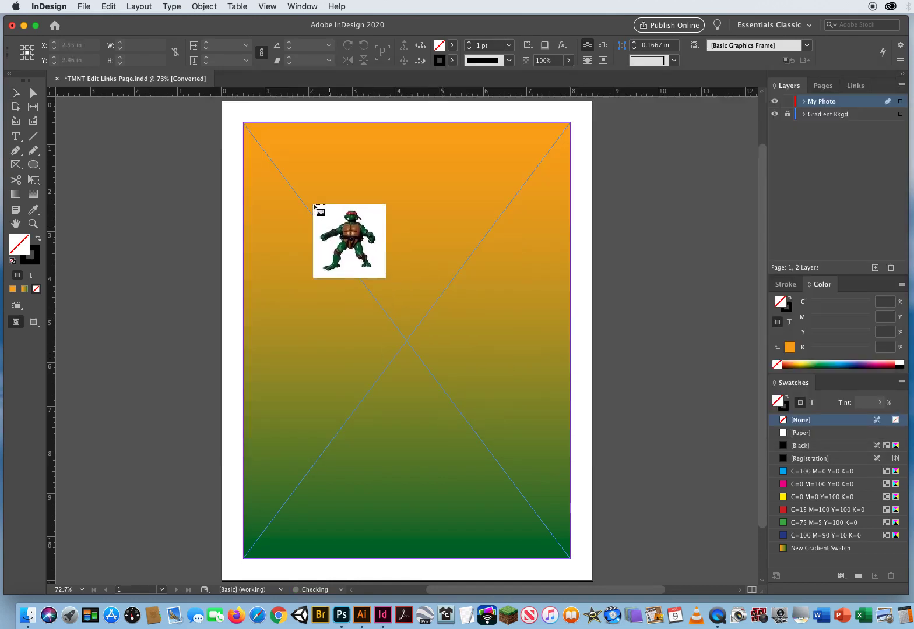
pyautogui.click(304, 189)
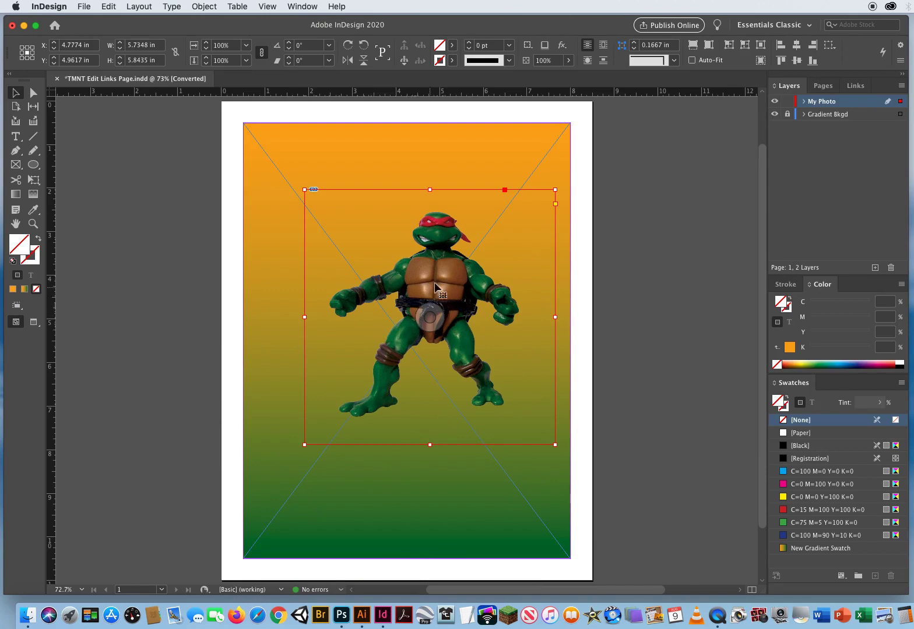
pyautogui.moveTo(433, 261); pyautogui.dragTo(467, 535)
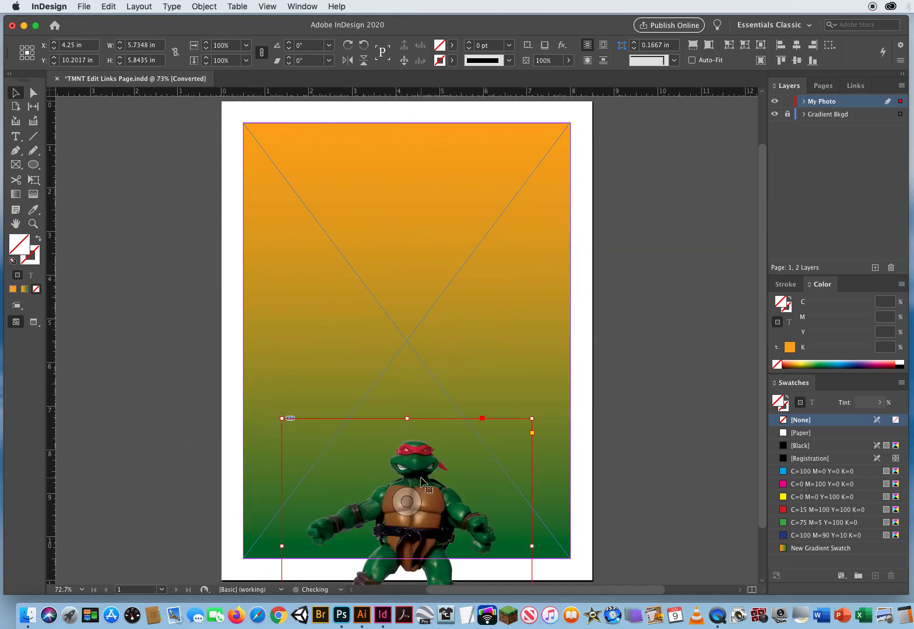
pyautogui.moveTo(426, 489); pyautogui.dragTo(418, 307)
pyautogui.click(178, 306)
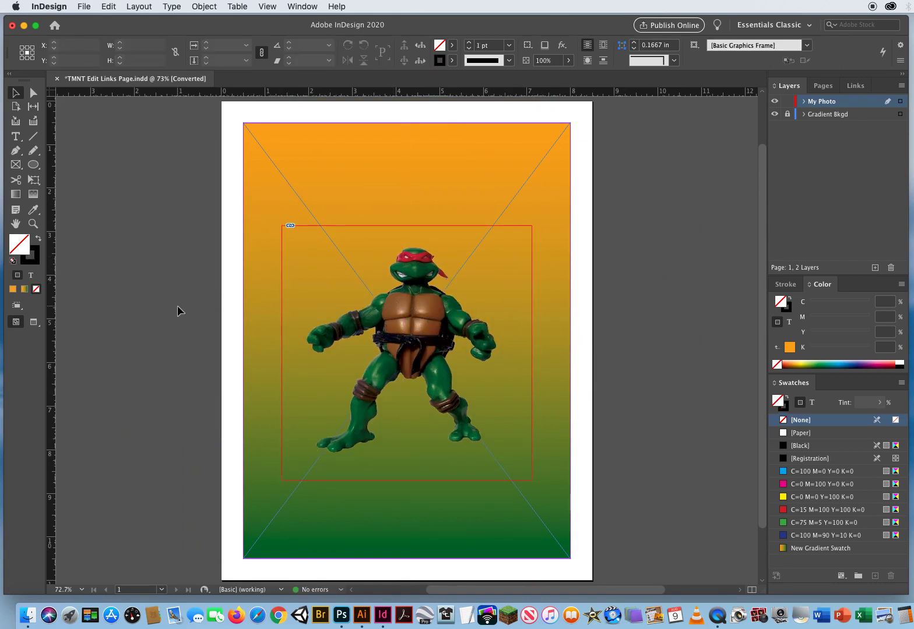
# Switch to Preview mode and nudge the turtle frame slightly up and right, leaving it selected.
pyautogui.press('w')
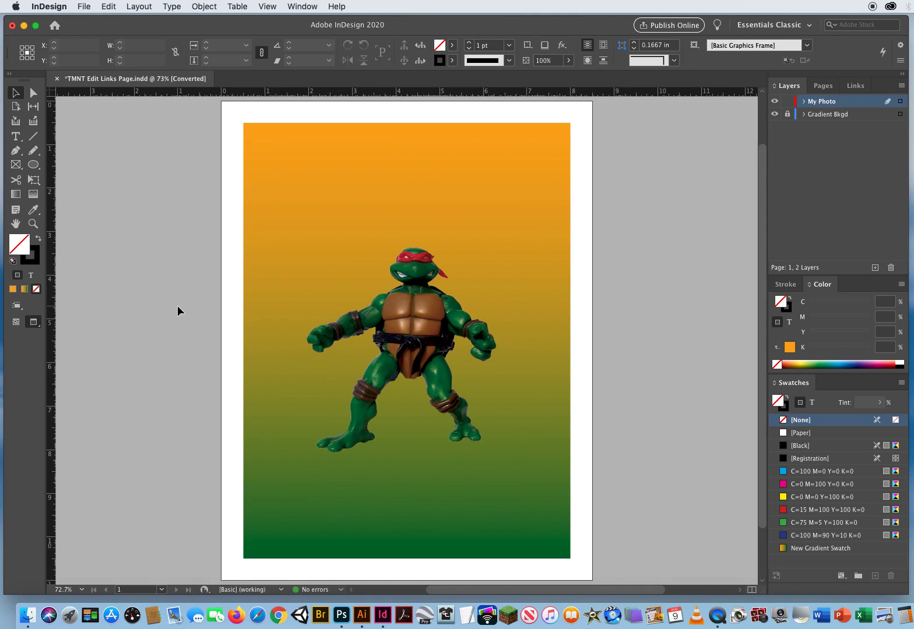
pyautogui.click(409, 302)
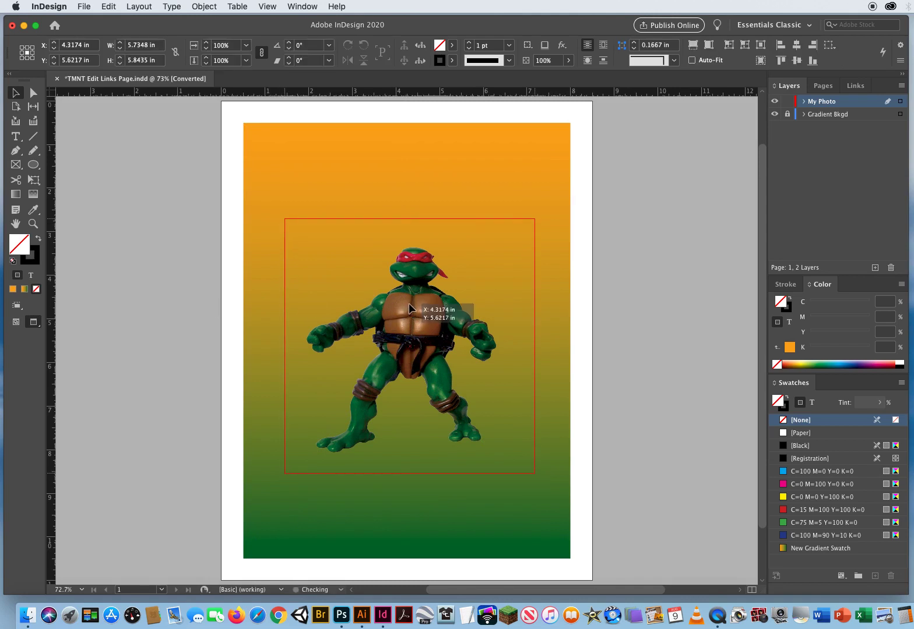
pyautogui.moveTo(409, 303); pyautogui.dragTo(411, 296)
pyautogui.click(179, 320)
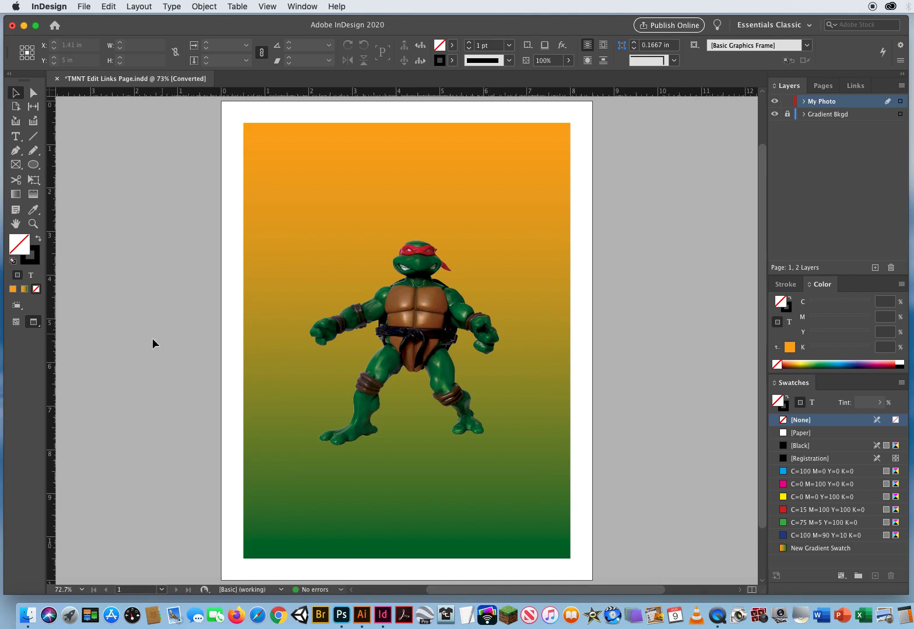
pyautogui.click(424, 297)
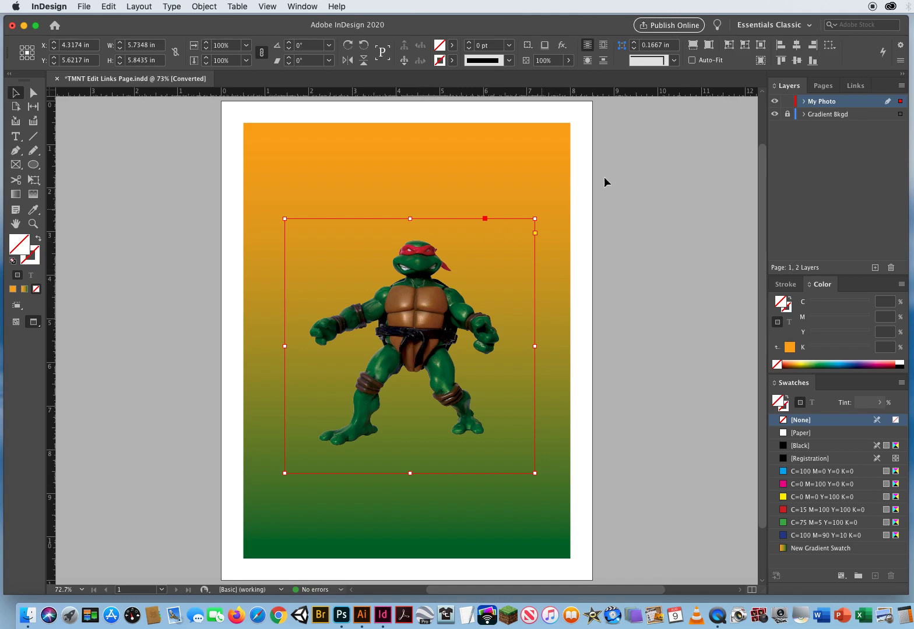
# Float the Links panel and enlarge it to show Raphael Trans Bkgd.psd's full link info.
pyautogui.click(852, 86)
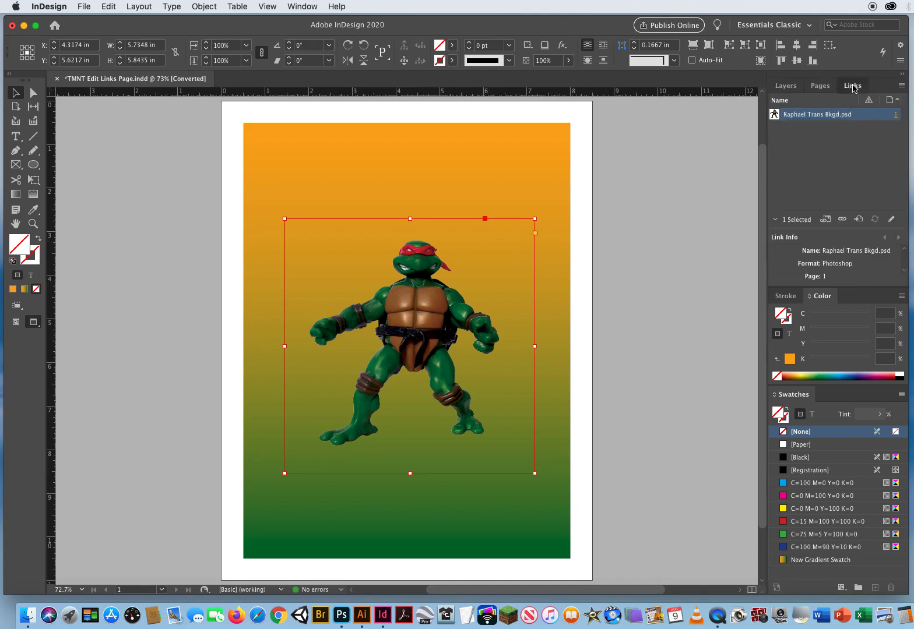
pyautogui.moveTo(852, 87); pyautogui.dragTo(608, 114)
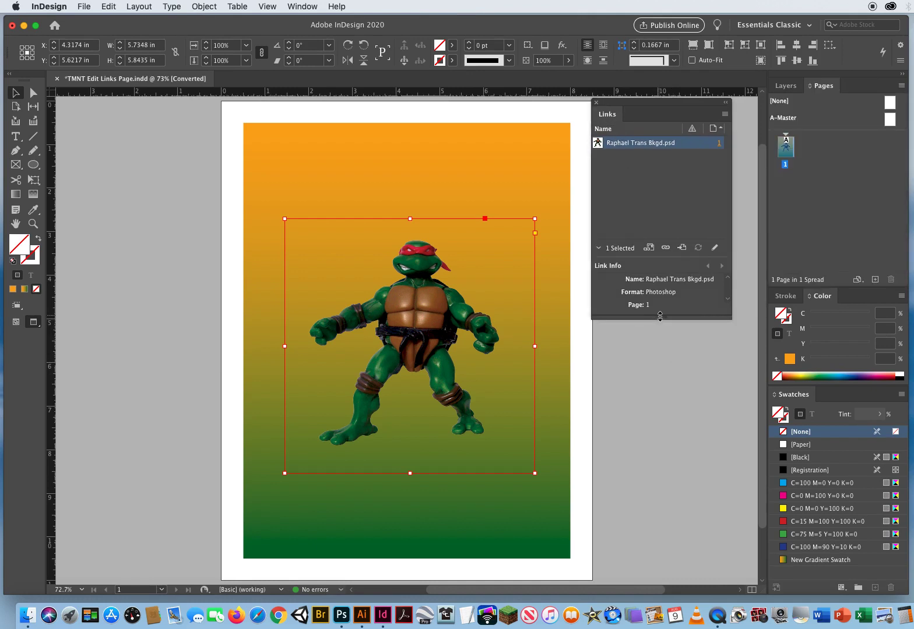
pyautogui.moveTo(659, 317); pyautogui.dragTo(662, 479)
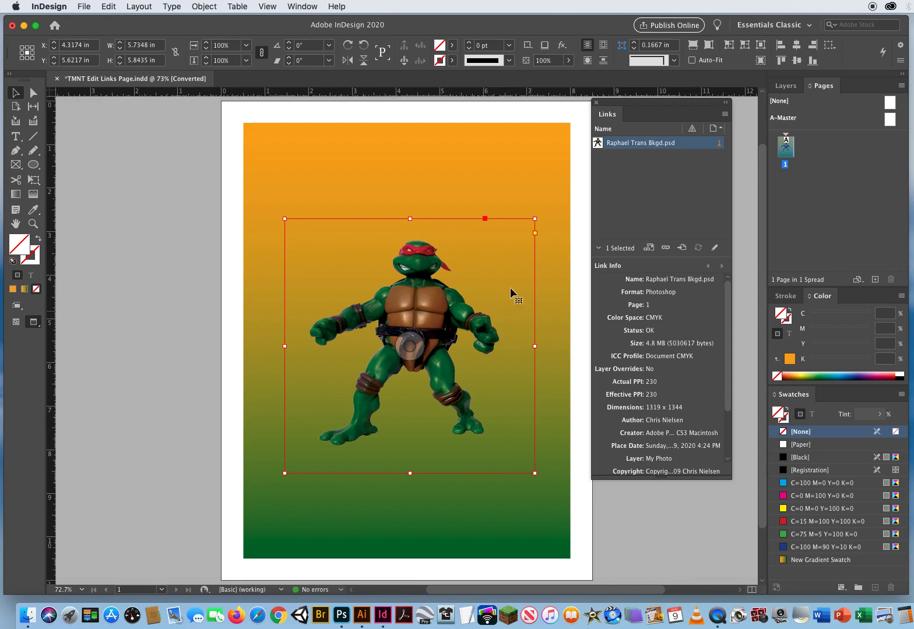
pyautogui.click(115, 274)
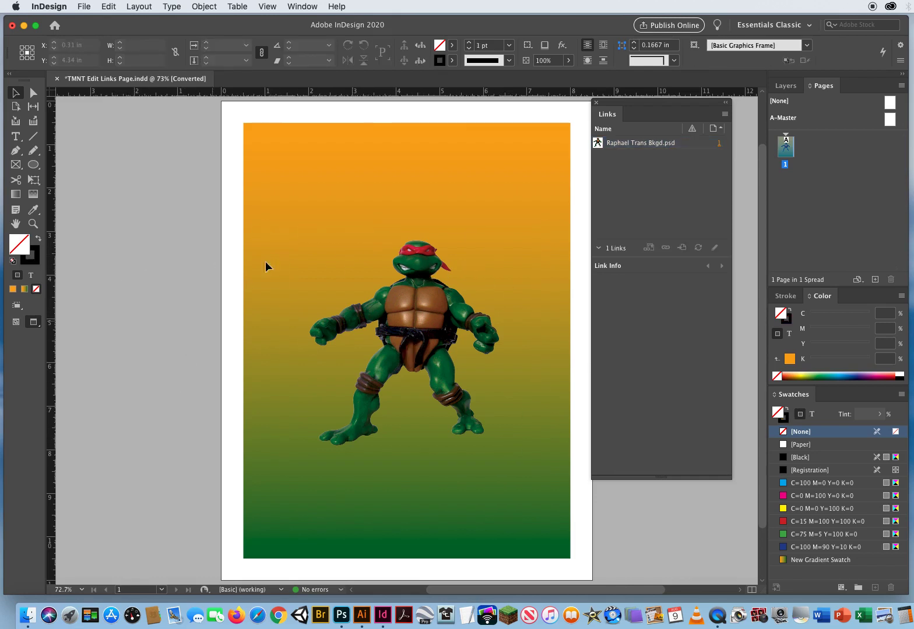
pyautogui.click(416, 273)
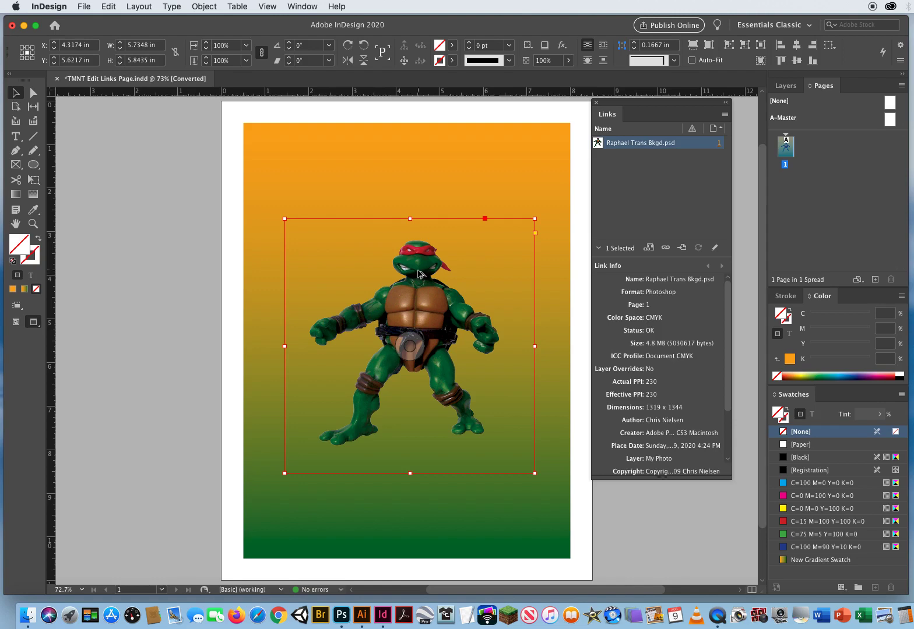
# Edit the turtle image's original in Photoshop, maximize the window and show a compact Layers panel.
pyautogui.keyDown('alt'); pyautogui.doubleClick(418, 274); pyautogui.keyUp('alt')
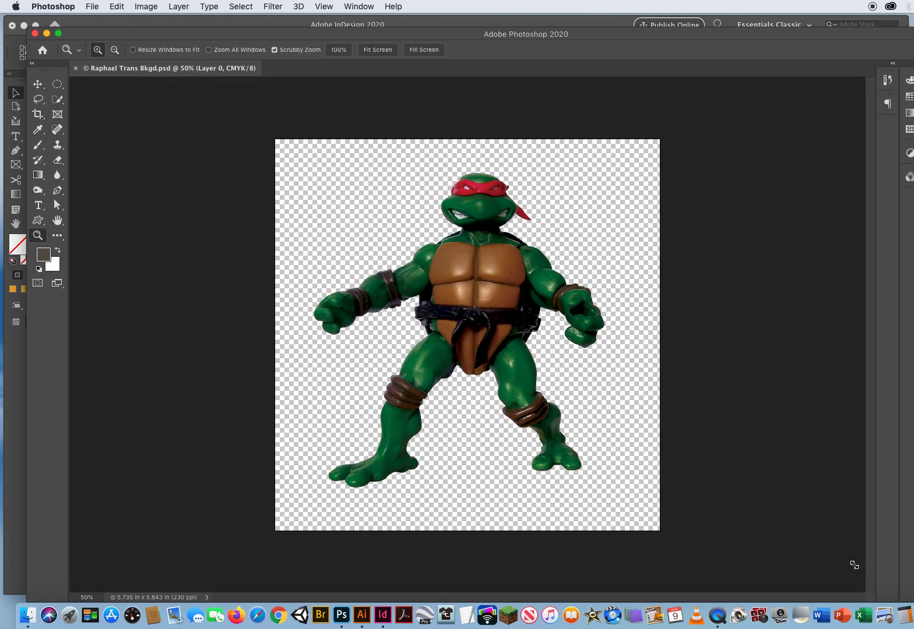
pyautogui.moveTo(852, 563); pyautogui.dragTo(895, 591)
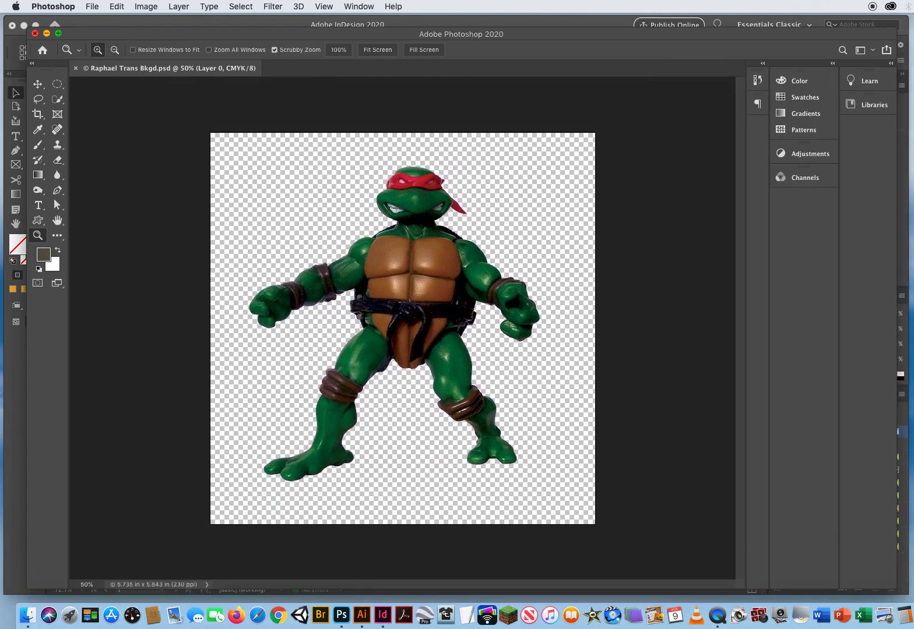
pyautogui.press('F7')
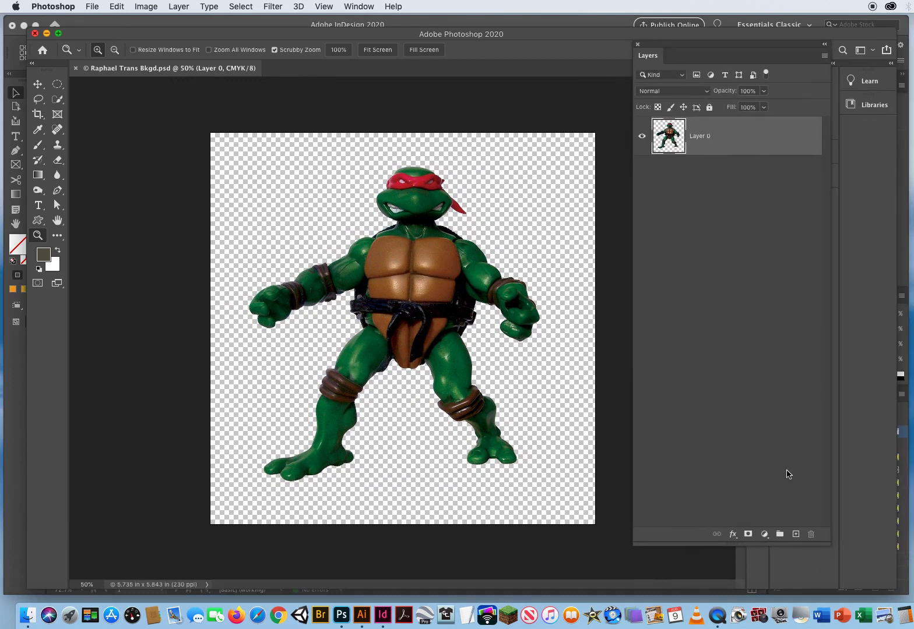
pyautogui.moveTo(828, 546); pyautogui.dragTo(814, 214)
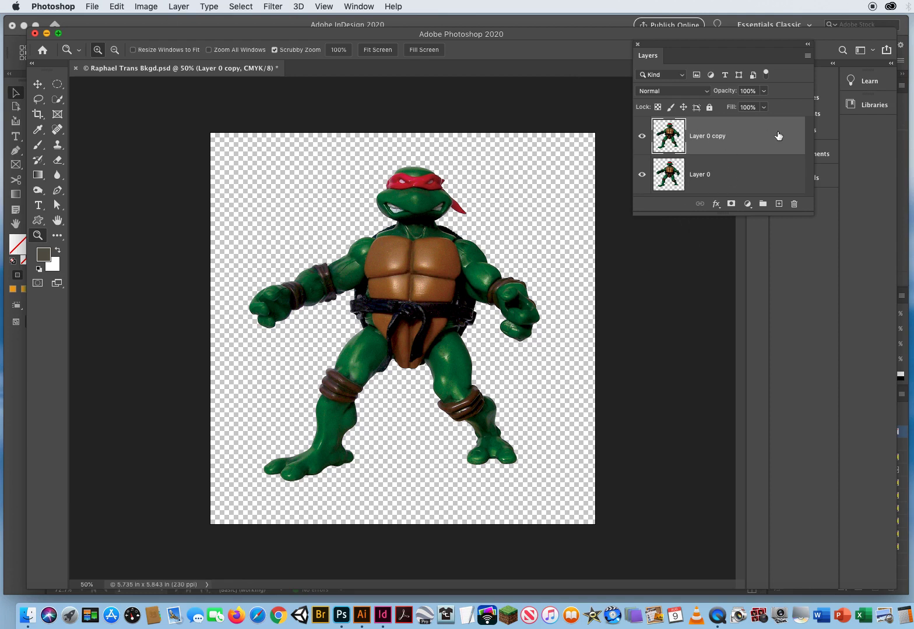
# Convert the turtle image from CMYK to RGB Color without merging its layers.
pyautogui.click(144, 6)
pyautogui.moveTo(151, 38)
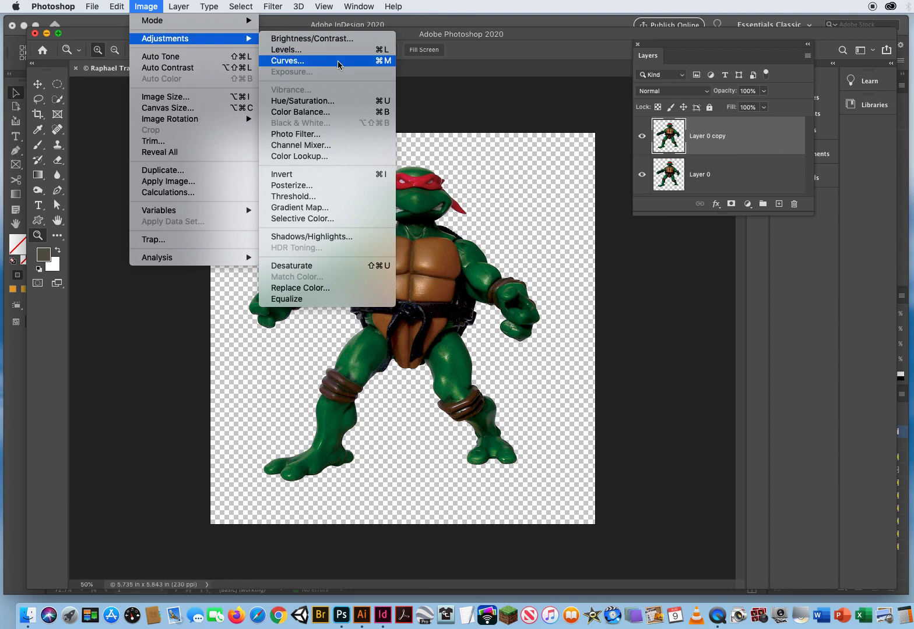
pyautogui.click(303, 123)
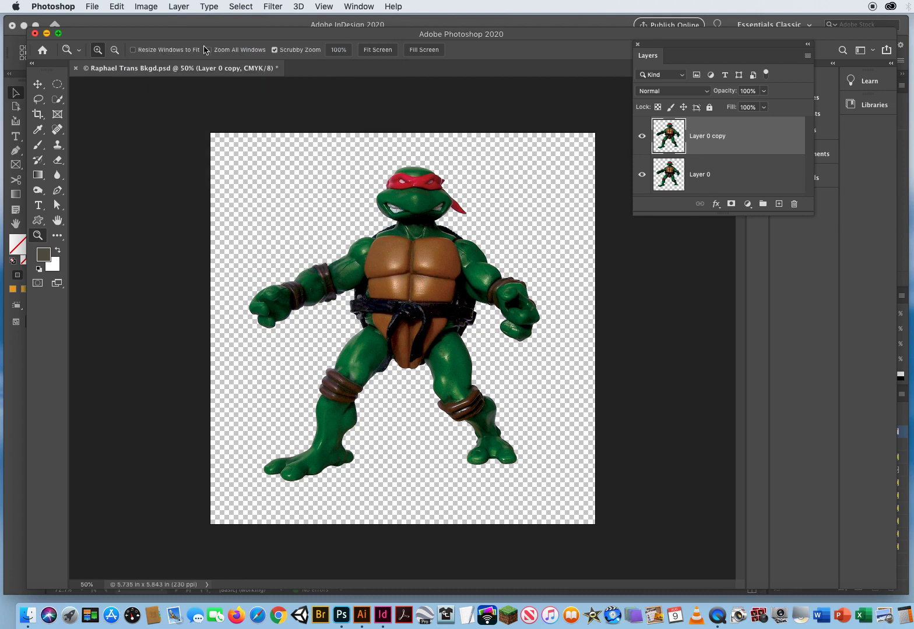
pyautogui.click(147, 7)
pyautogui.moveTo(153, 22)
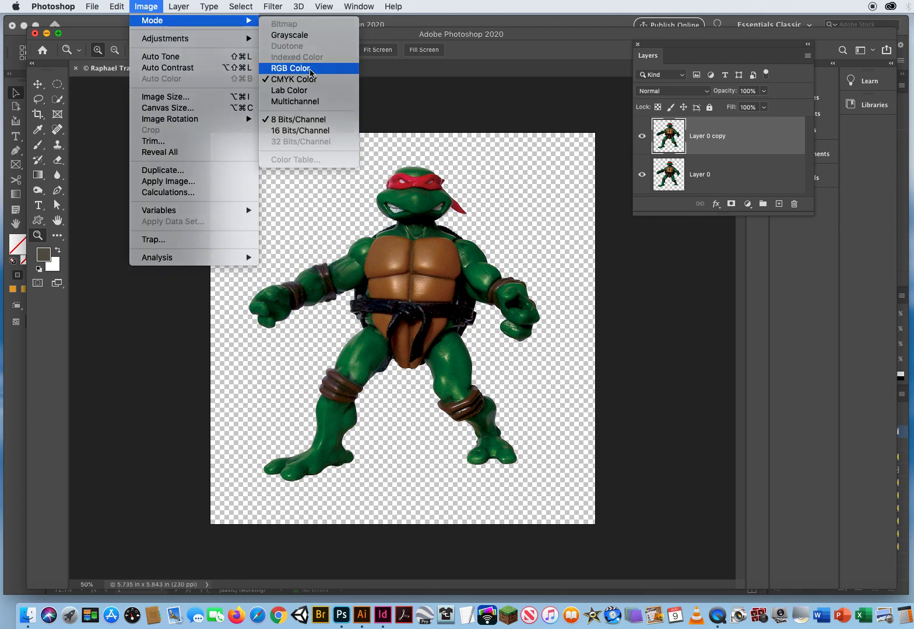
pyautogui.click(311, 71)
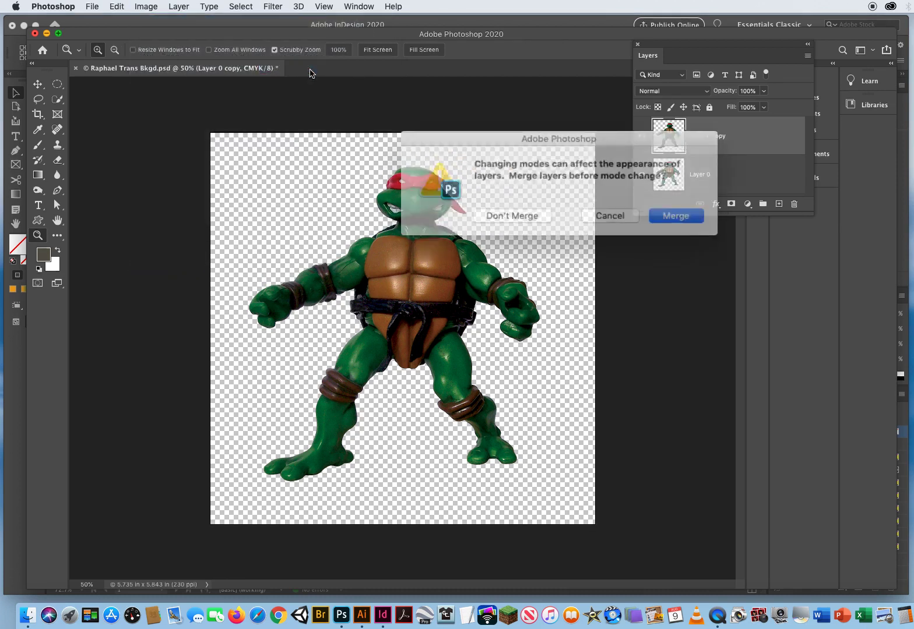
pyautogui.click(519, 211)
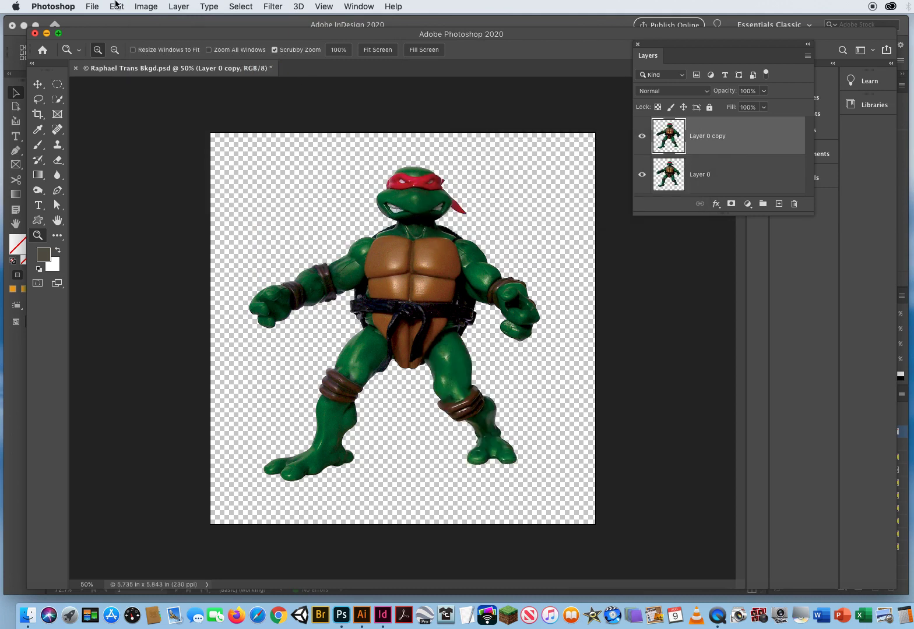
pyautogui.click(145, 6)
pyautogui.moveTo(150, 39)
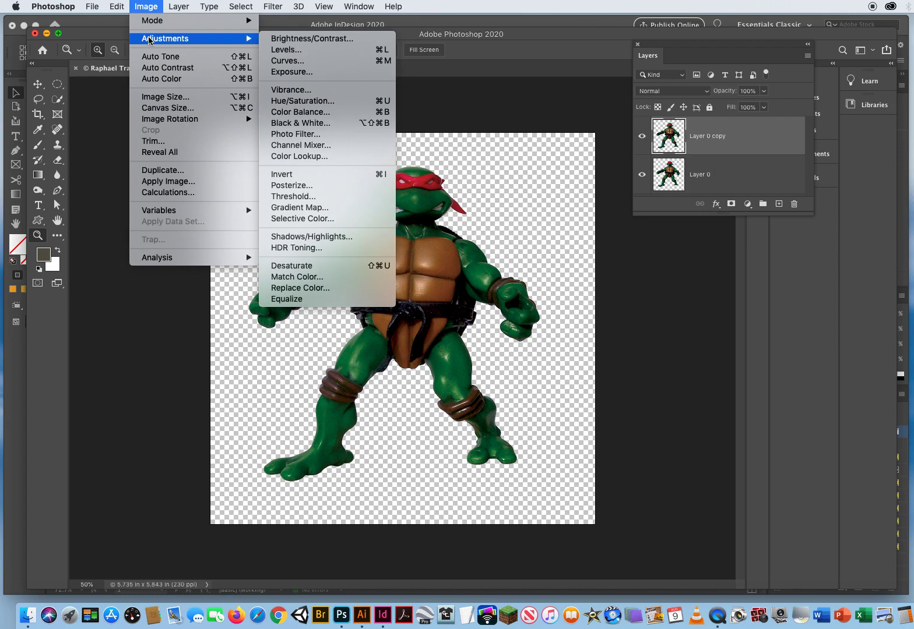
# Apply Black & White to Layer 0 copy with Greens 222%, Cyans 108% and lighter Yellows.
pyautogui.click(315, 123)
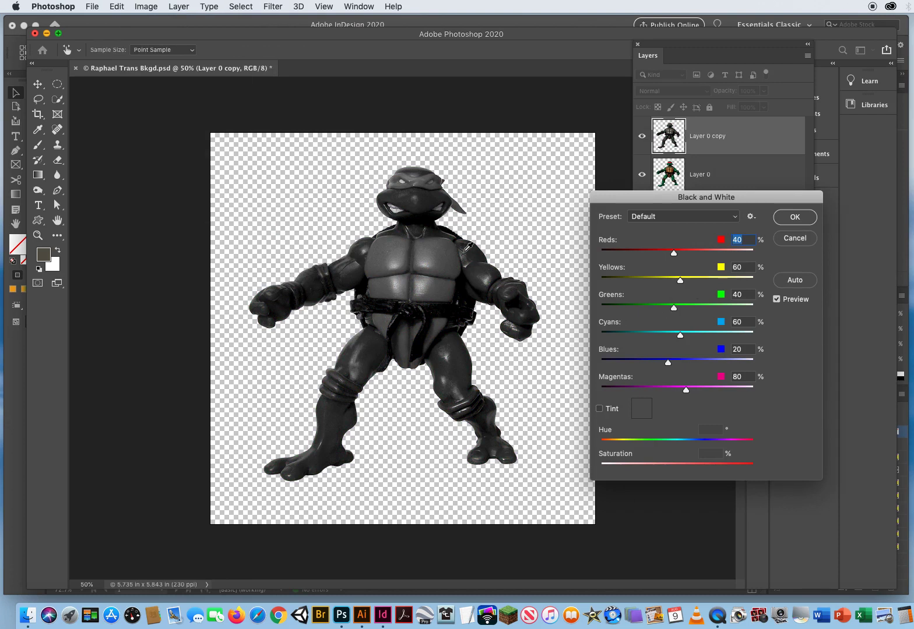
pyautogui.moveTo(674, 311); pyautogui.dragTo(725, 308)
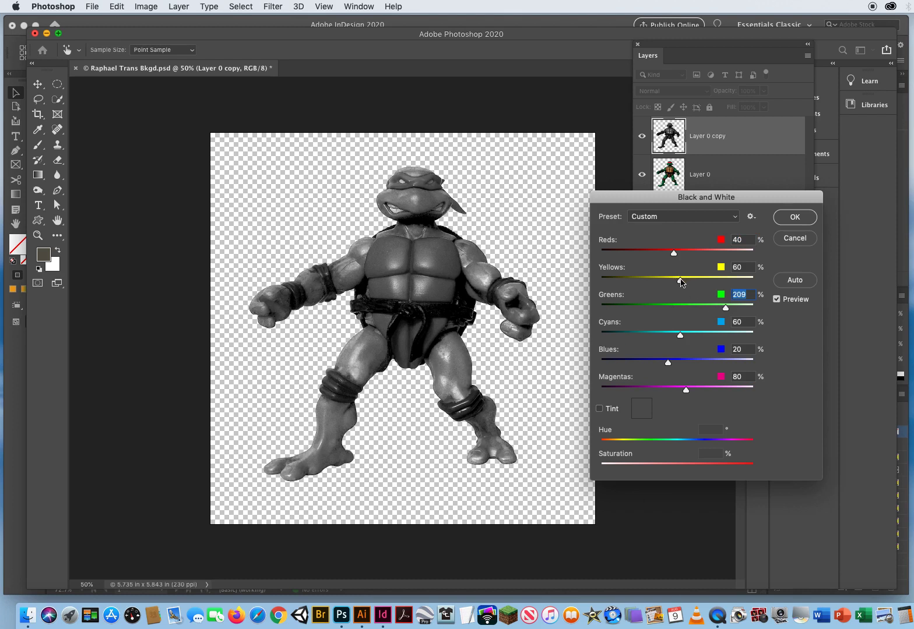
pyautogui.moveTo(680, 279); pyautogui.dragTo(663, 255)
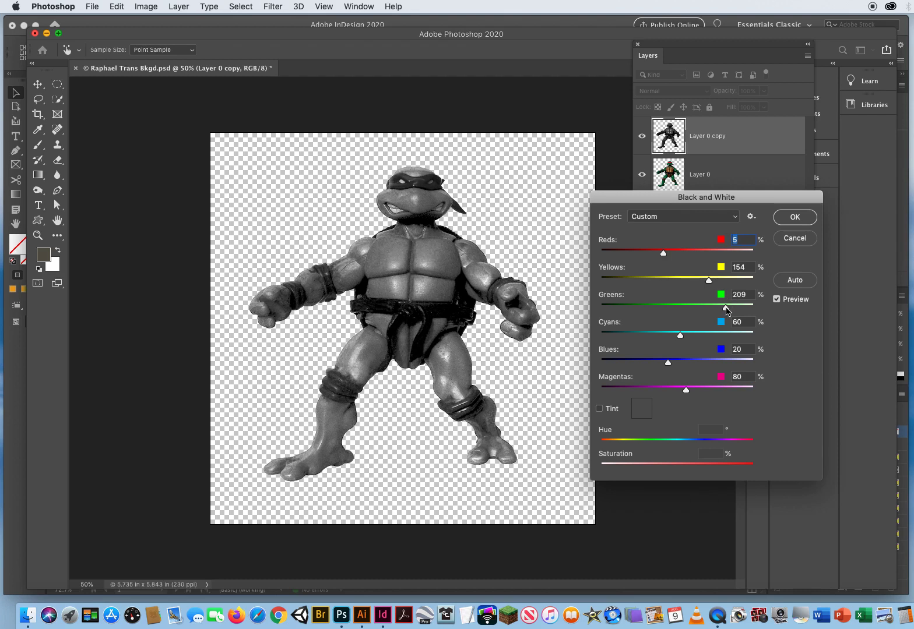
pyautogui.moveTo(726, 307); pyautogui.dragTo(730, 308)
pyautogui.moveTo(681, 336)
pyautogui.mouseDown()
pyautogui.moveTo(703, 336)
pyautogui.moveTo(695, 336)
pyautogui.mouseUp()
pyautogui.click(793, 218)
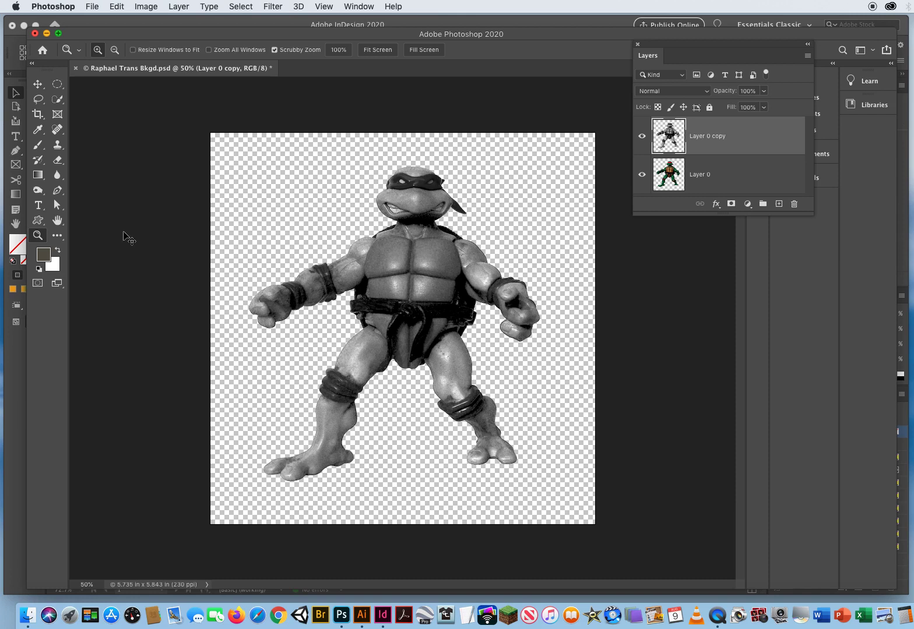
# Save and close the edited Raphael Trans Bkgd.psd in Photoshop.
pyautogui.press('super+s')
pyautogui.moveTo(85, 34); pyautogui.dragTo(65, 49)
pyautogui.click(17, 47)
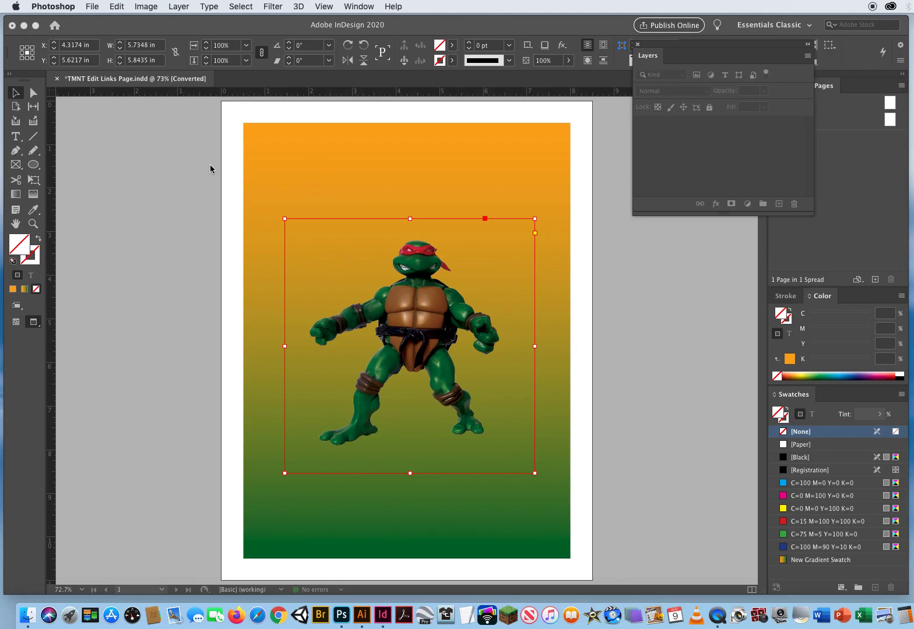
# Back in InDesign, select the turtle frame to confirm its link now shows RGB and status OK.
pyautogui.click(155, 194)
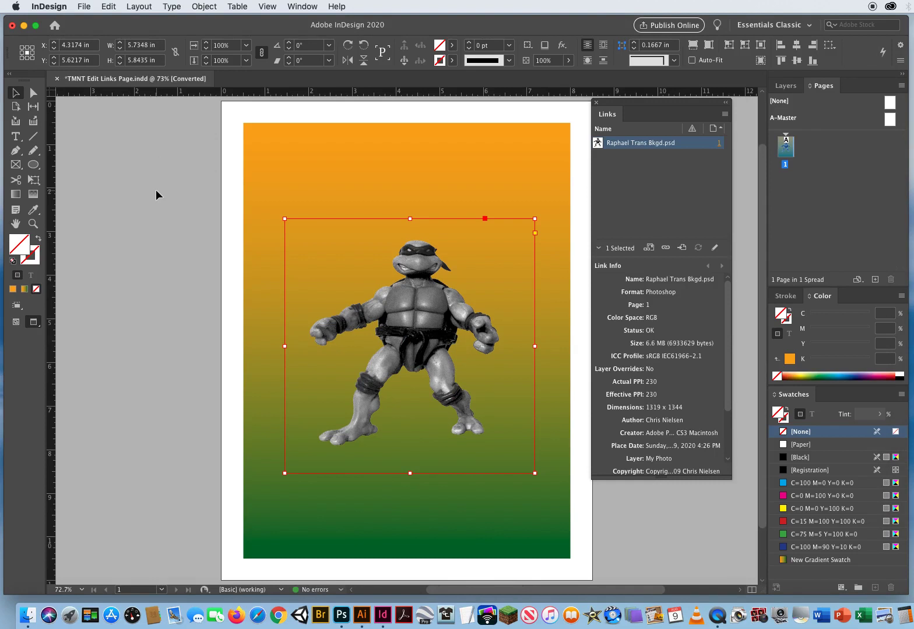
pyautogui.click(156, 191)
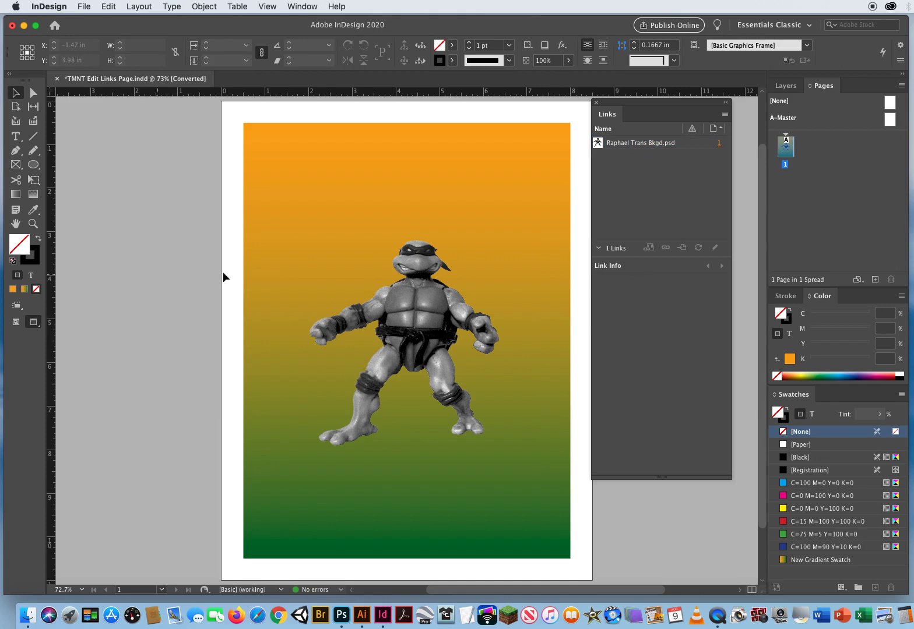
pyautogui.click(424, 282)
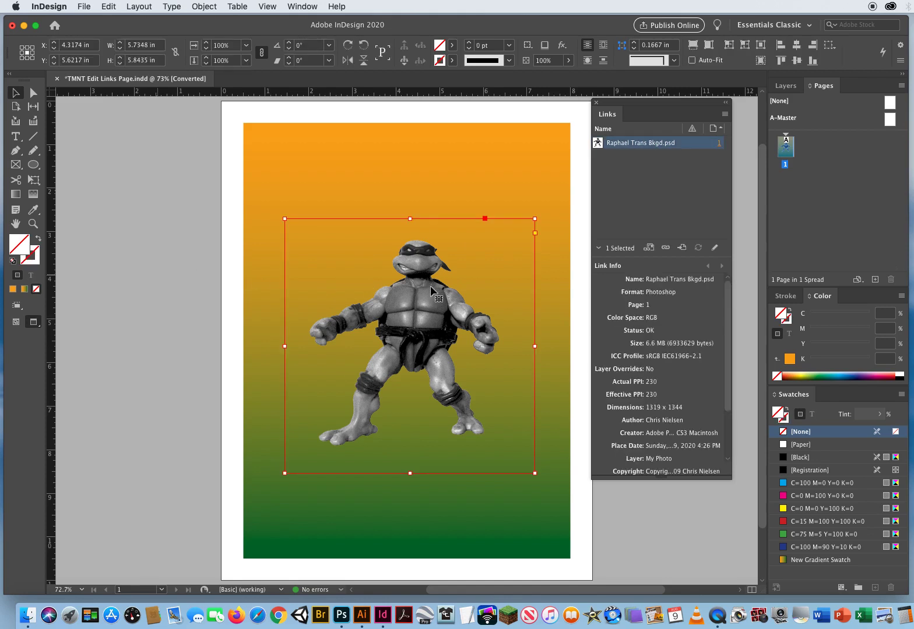
pyautogui.click(171, 289)
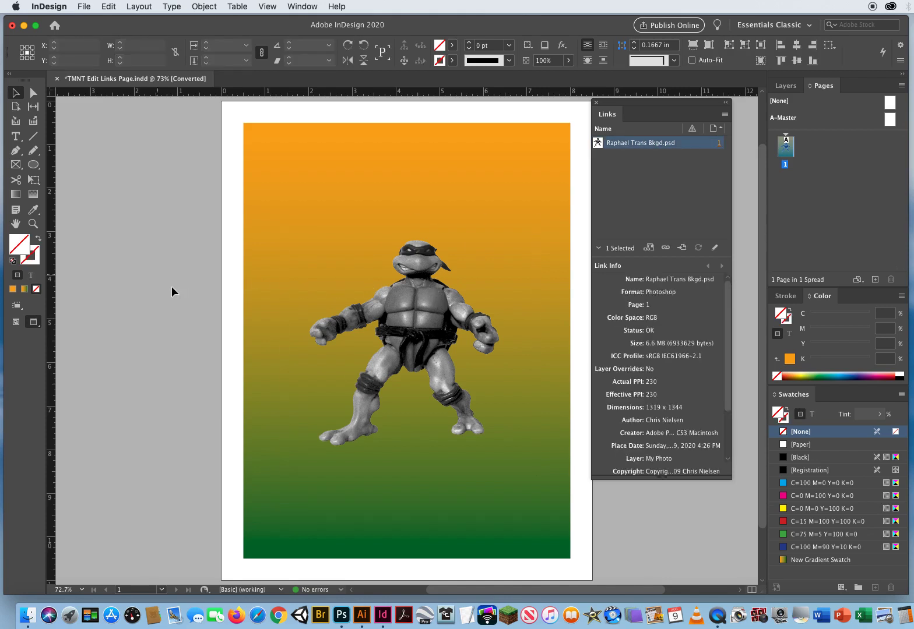
pyautogui.click(424, 298)
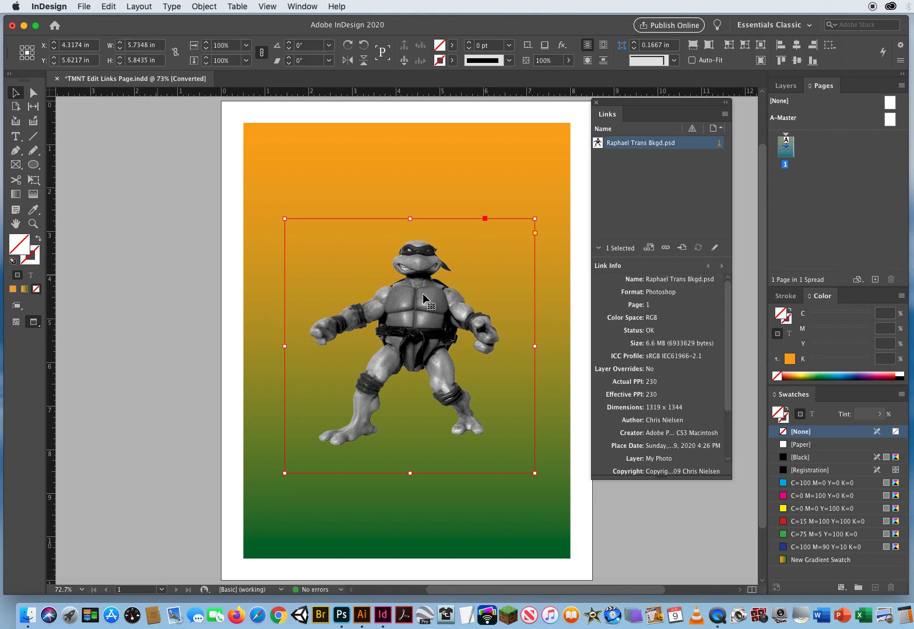
# Reopen the turtle image in Photoshop, delete the Layer 0 copy, then save and close it.
pyautogui.keyDown('alt'); pyautogui.doubleClick(413, 283); pyautogui.keyUp('alt')
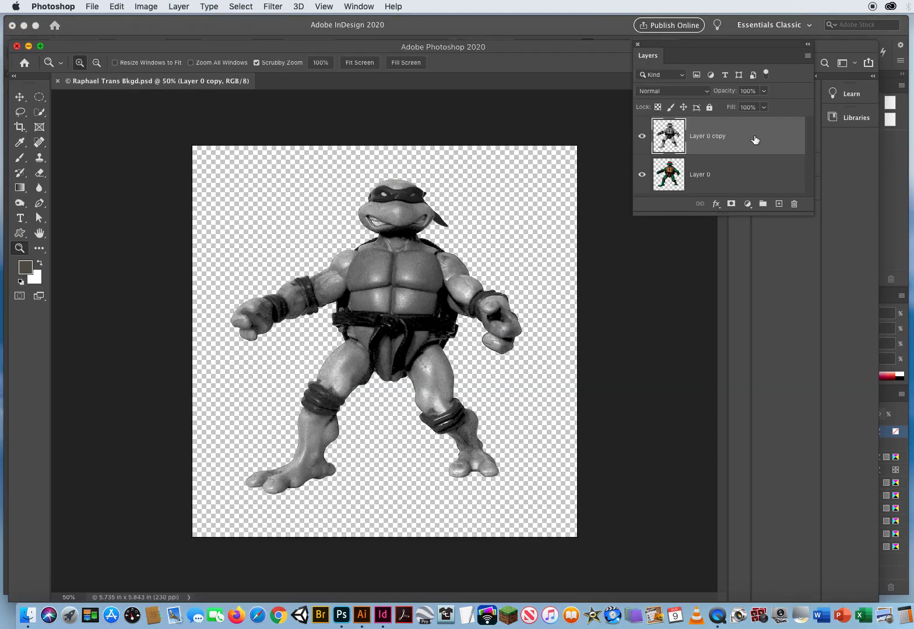
pyautogui.moveTo(756, 138); pyautogui.dragTo(794, 204)
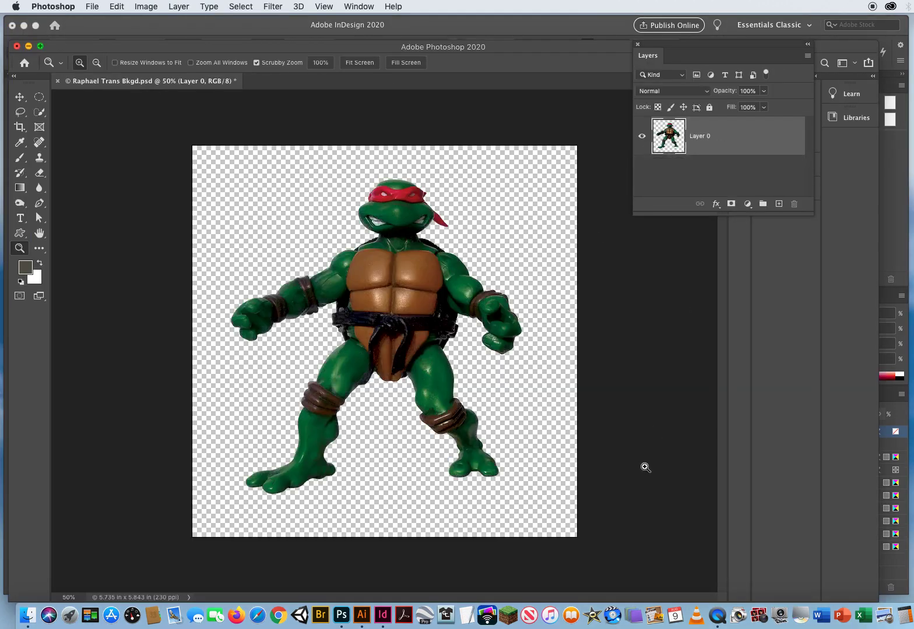
pyautogui.press('super+s')
pyautogui.click(18, 49)
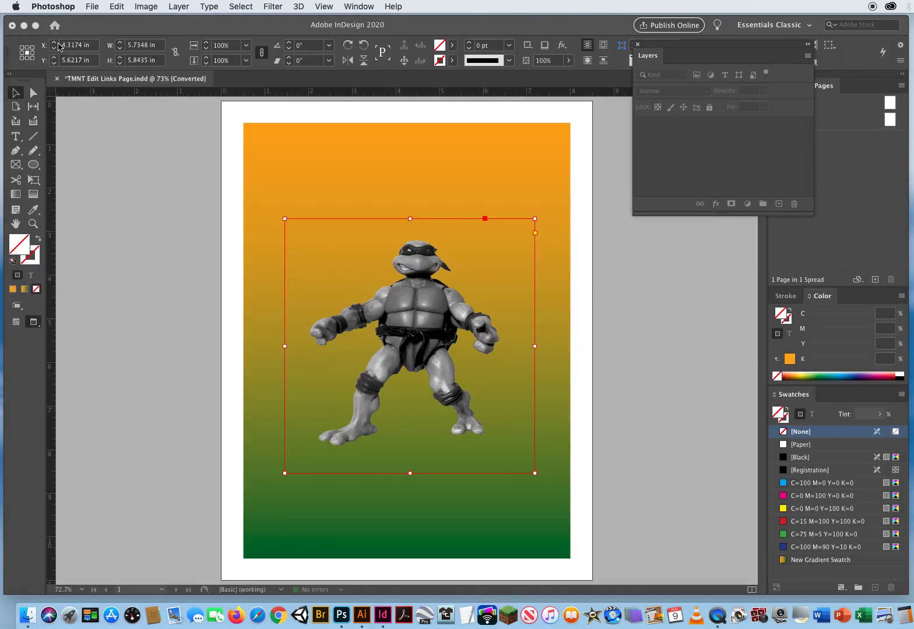
# Confirm the turtle frame now shows full colour, and dock the Links panel beside Layers and Pages.
pyautogui.click(169, 264)
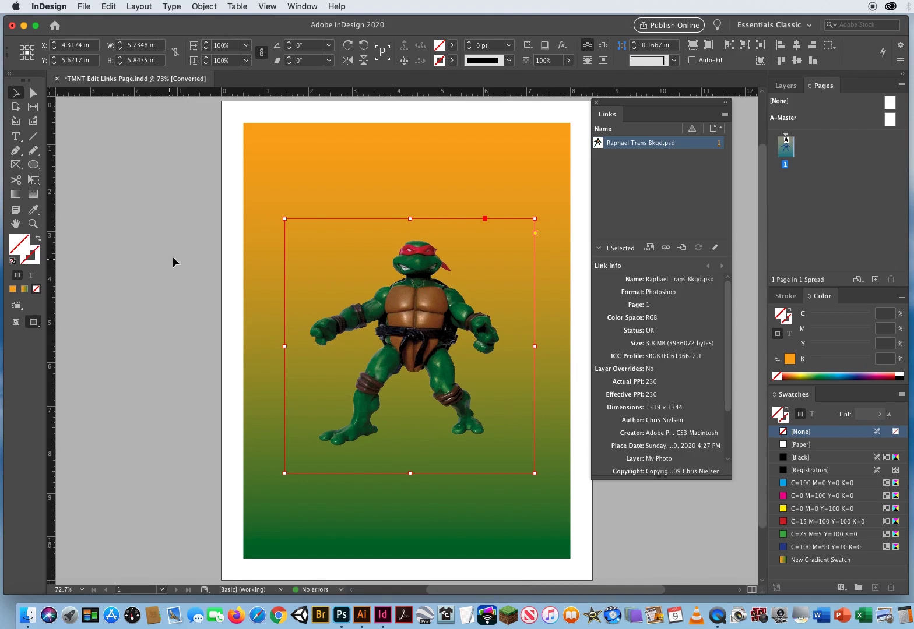
pyautogui.click(173, 257)
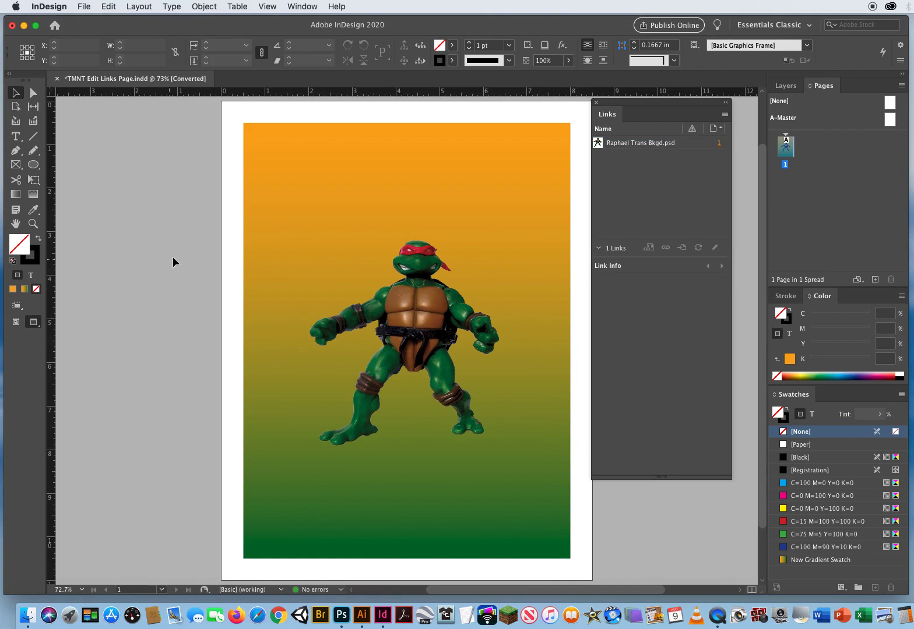
pyautogui.click(409, 291)
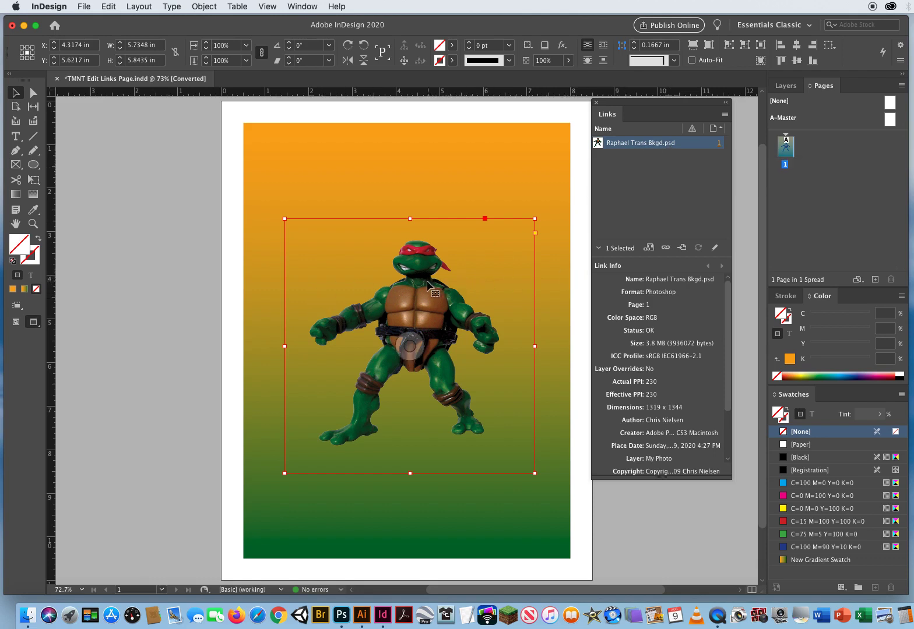
pyautogui.click(158, 256)
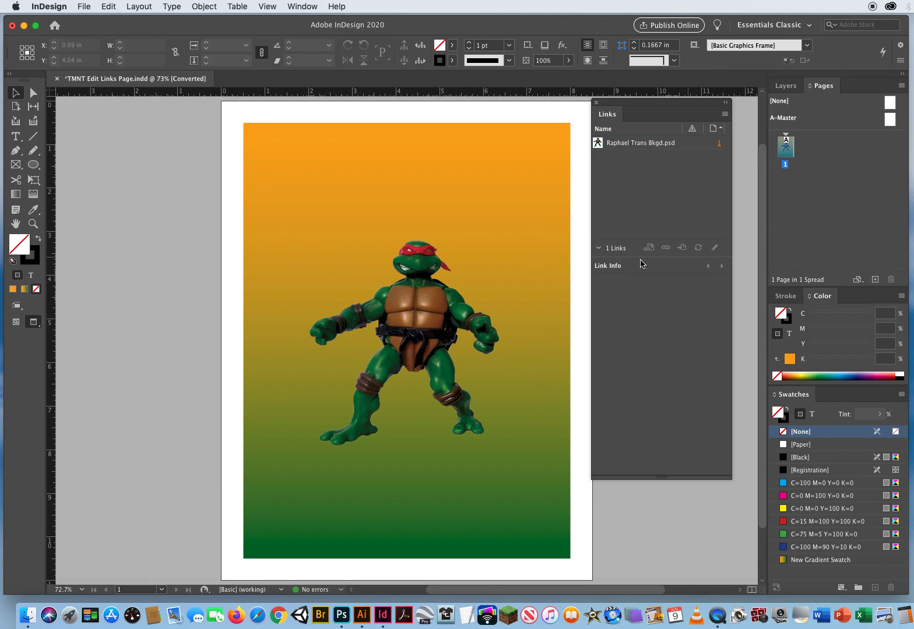
pyautogui.moveTo(622, 114); pyautogui.dragTo(805, 88)
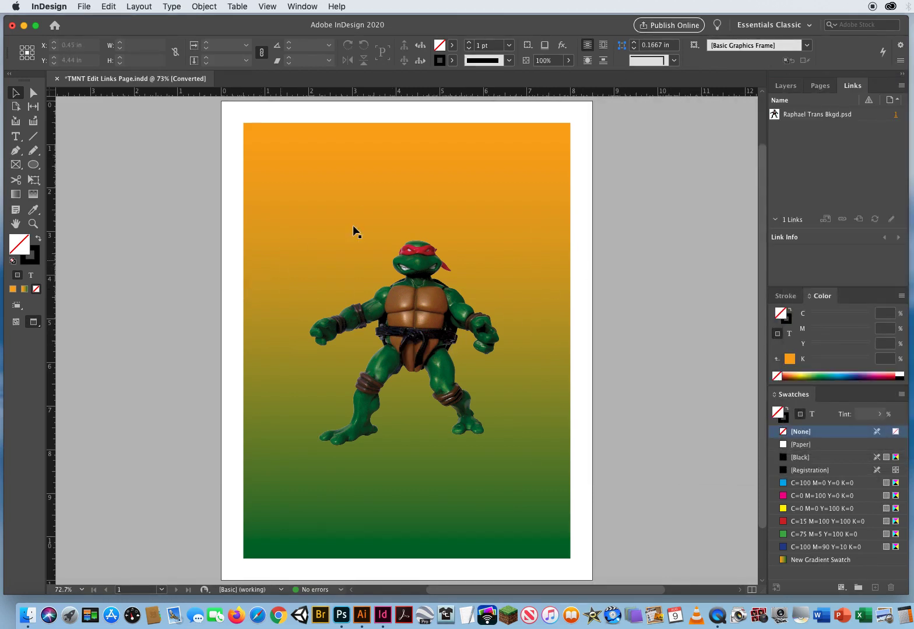